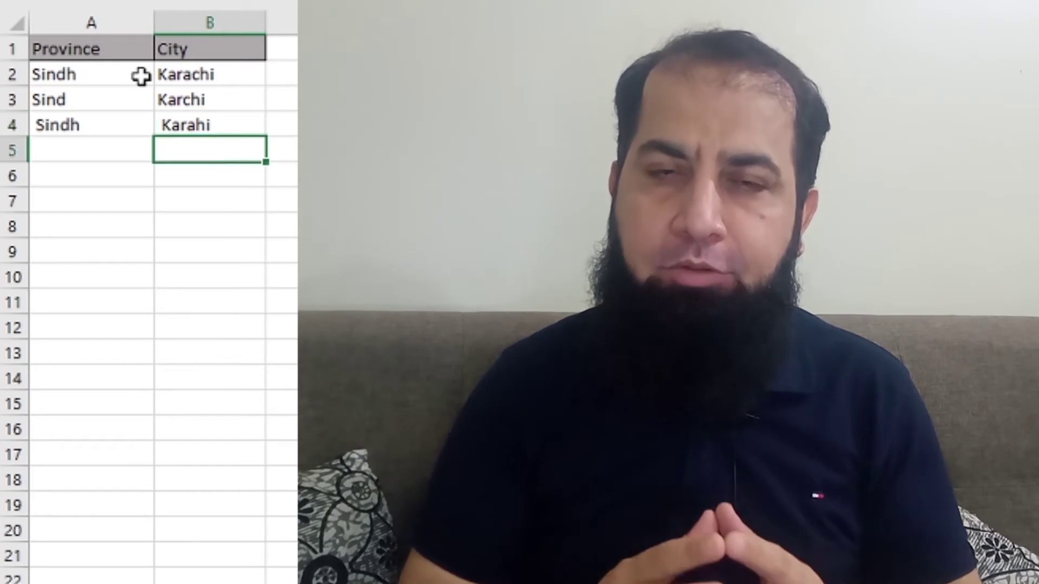
Step: Add filters to the Province and City headers and examine the distinct entries listed for each column
{"action": "key", "text": "ctrl+Home"}
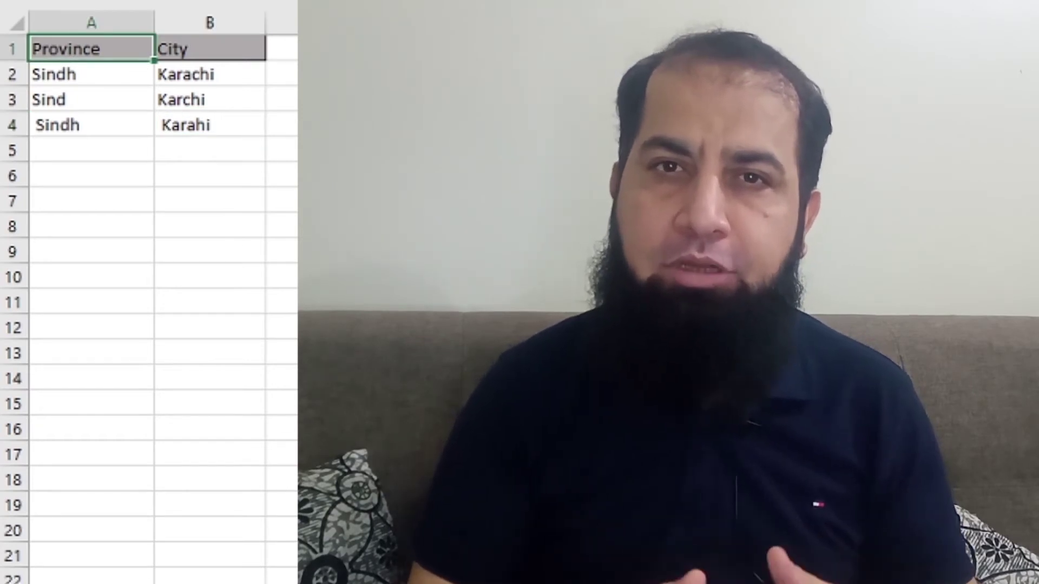
{"action": "key", "text": "ctrl+shift+l"}
{"action": "left_click", "coordinate": [143, 49]}
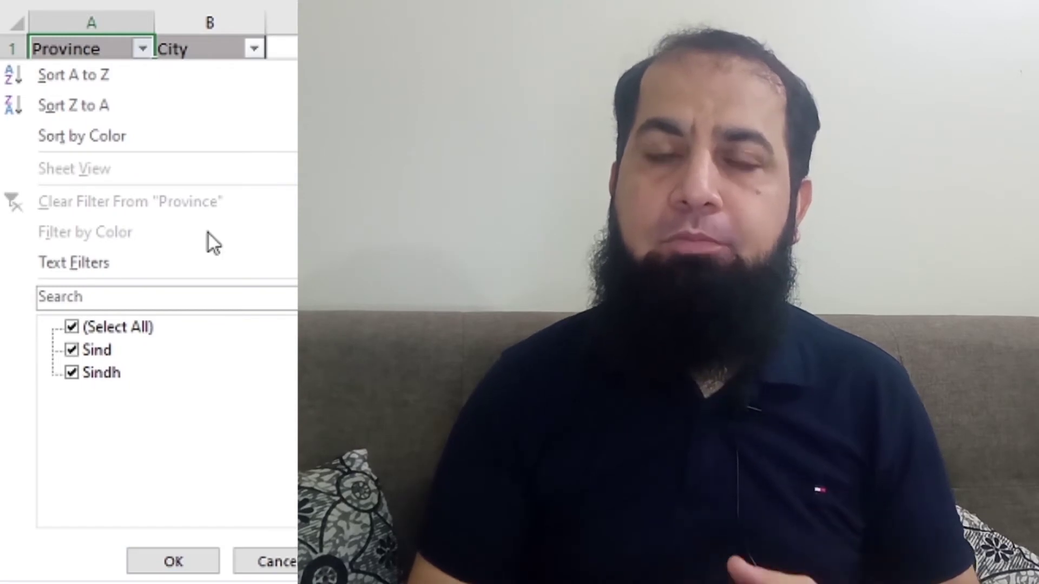
{"action": "left_click", "coordinate": [173, 561]}
{"action": "left_click", "coordinate": [256, 50]}
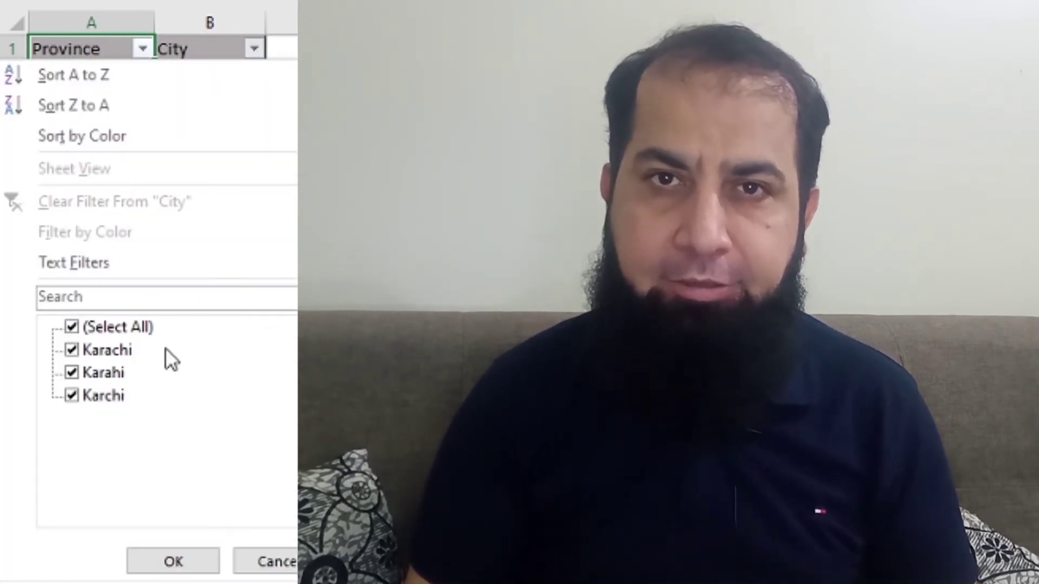
{"action": "left_click", "coordinate": [278, 560]}
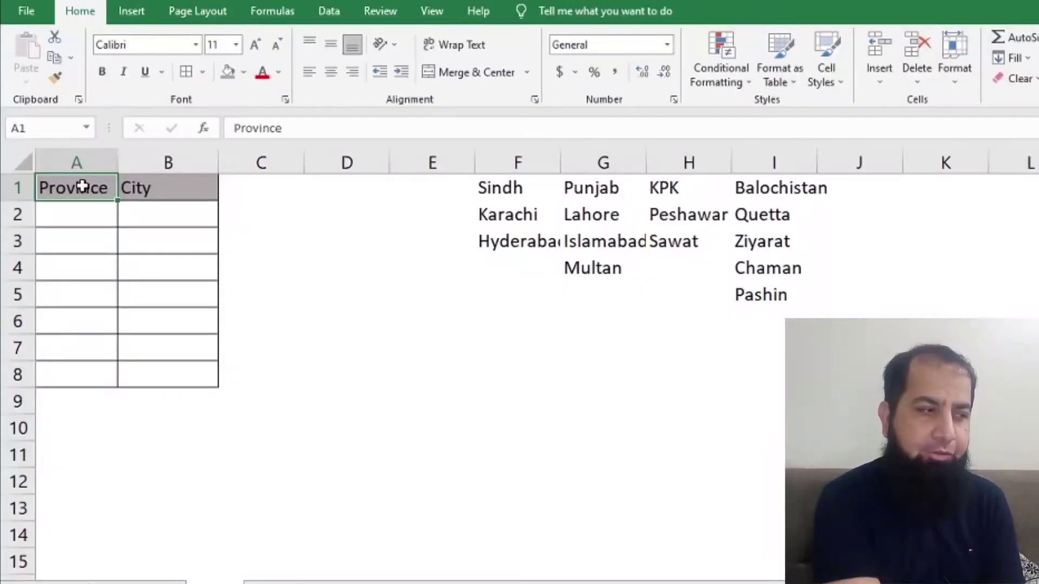
Step: Review the Province and City headers, the province names in F1:I1 and the city names in F2:I5
{"action": "left_click_drag", "start_coordinate": [81, 184], "coordinate": [155, 188]}
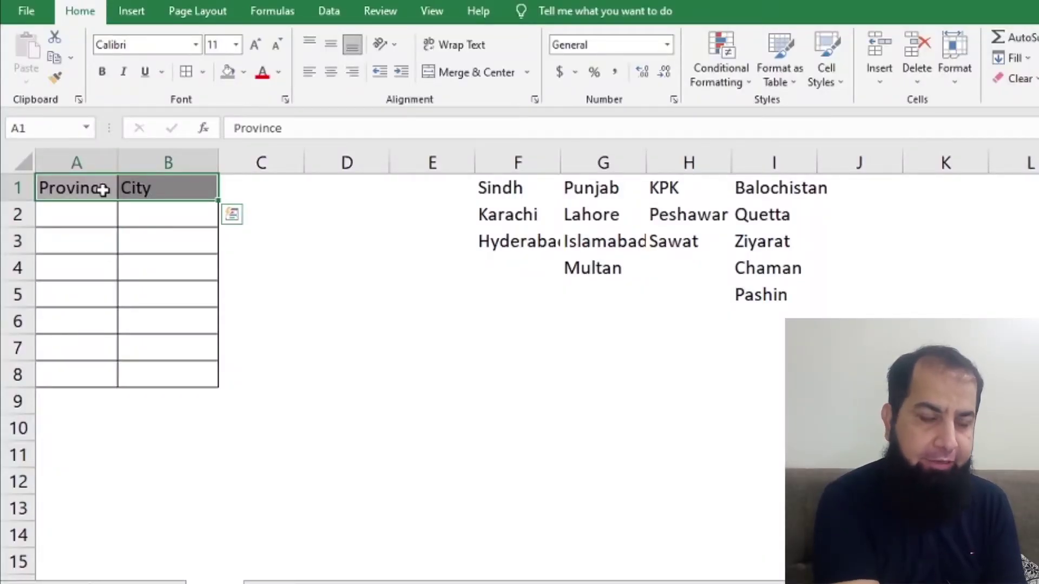
{"action": "left_click_drag", "start_coordinate": [485, 187], "coordinate": [709, 264]}
{"action": "left_click_drag", "start_coordinate": [529, 181], "coordinate": [738, 184]}
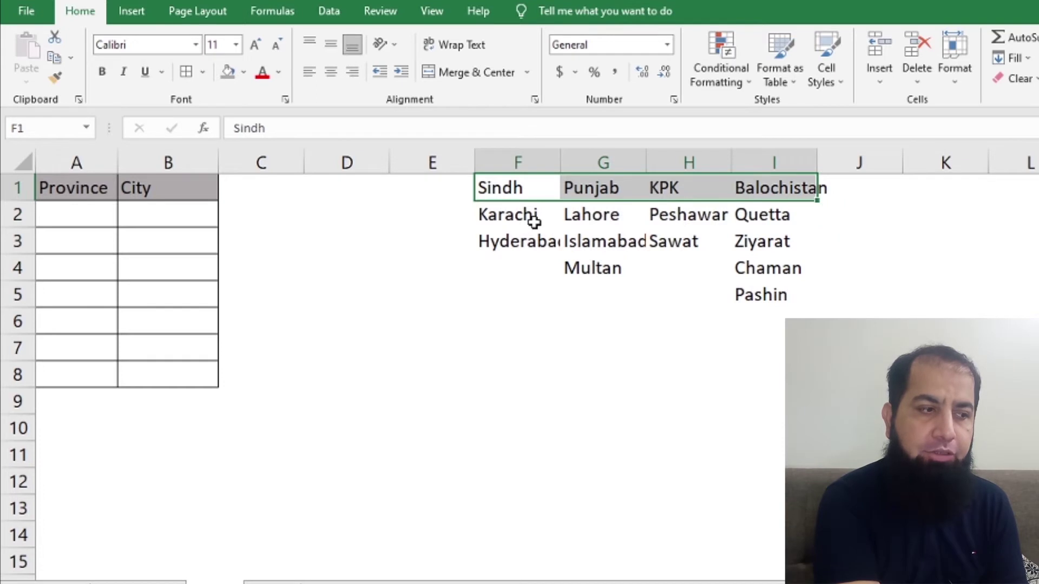
{"action": "left_click_drag", "start_coordinate": [531, 216], "coordinate": [750, 293]}
{"action": "left_click_drag", "start_coordinate": [506, 188], "coordinate": [762, 180]}
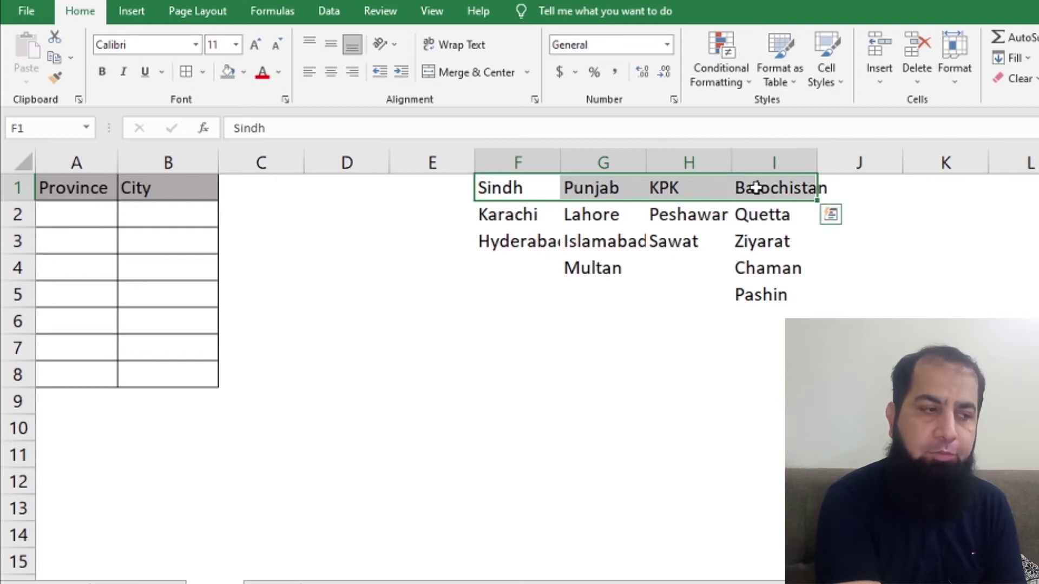
{"action": "left_click_drag", "start_coordinate": [534, 215], "coordinate": [735, 289]}
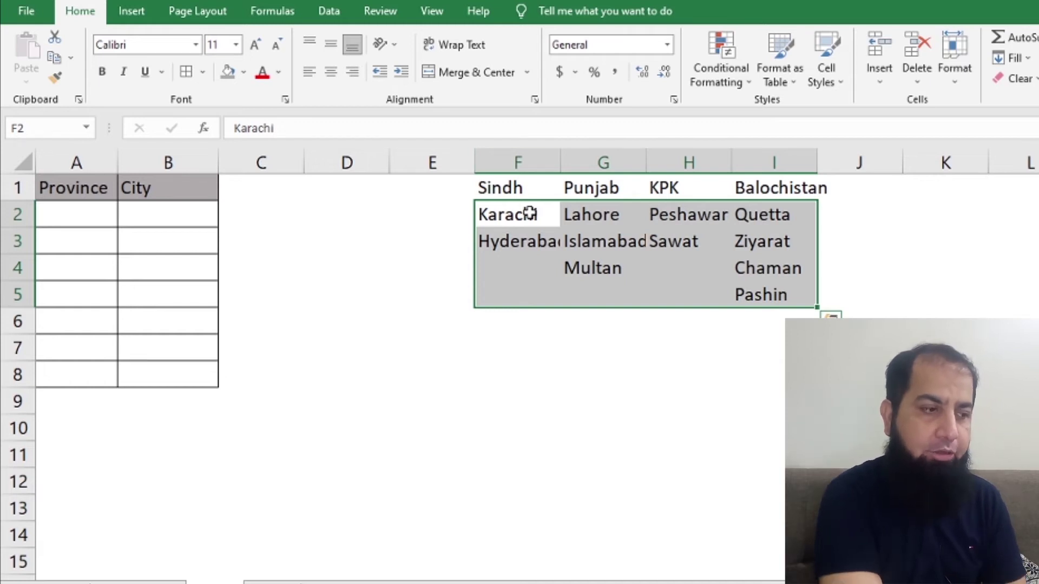
Step: Start a data validation rule for cell A2 under Province that allows List entries
{"action": "left_click", "coordinate": [89, 204]}
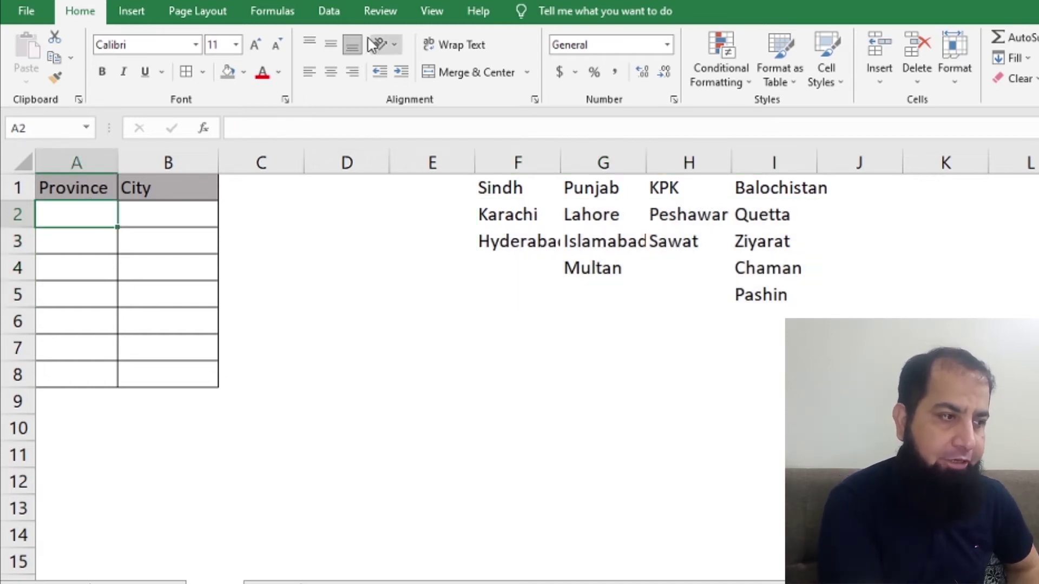
{"action": "left_click", "coordinate": [334, 10]}
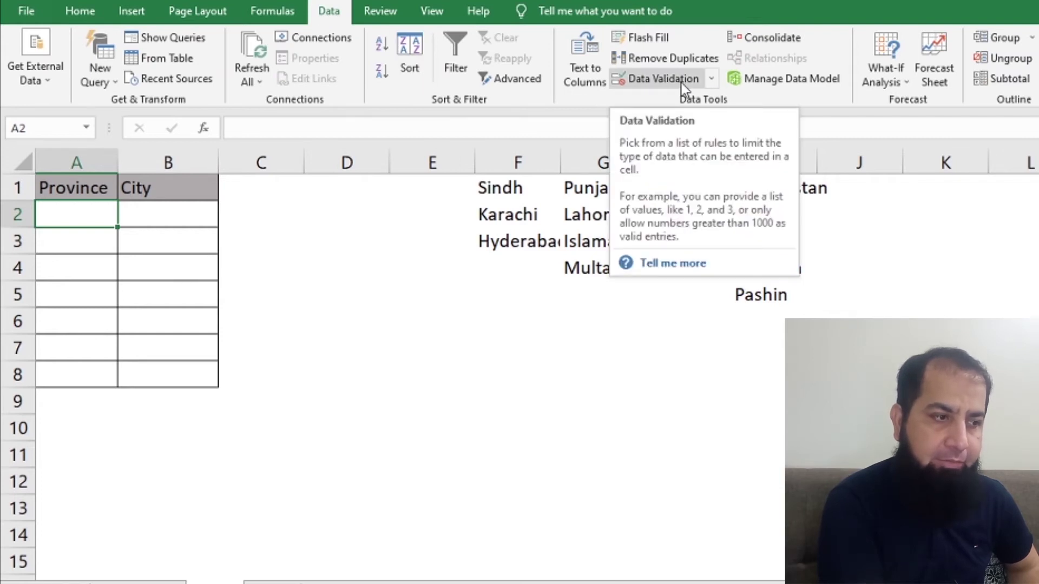
{"action": "left_click", "coordinate": [663, 79]}
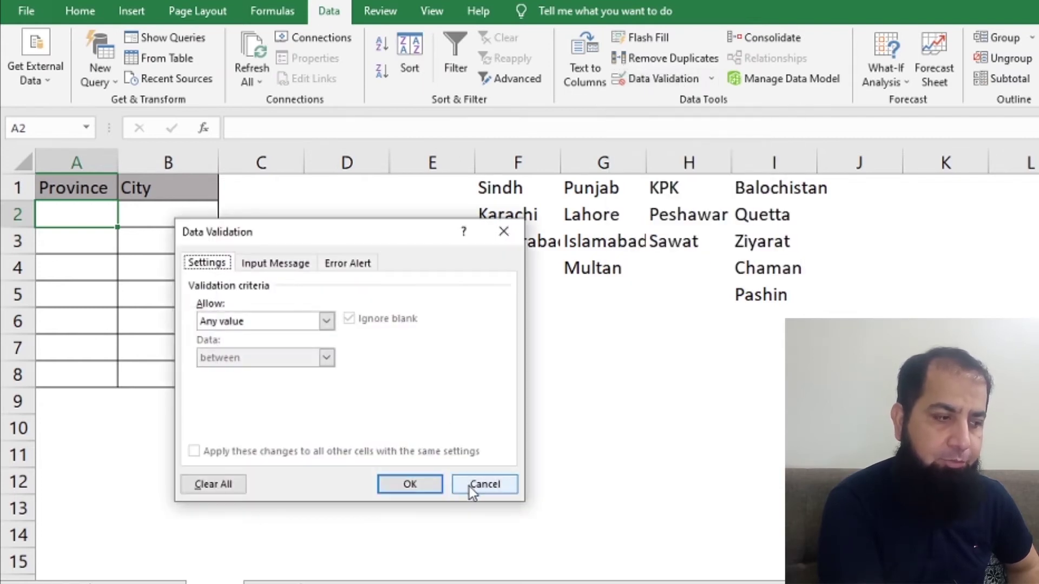
{"action": "left_click_drag", "start_coordinate": [307, 242], "coordinate": [275, 128]}
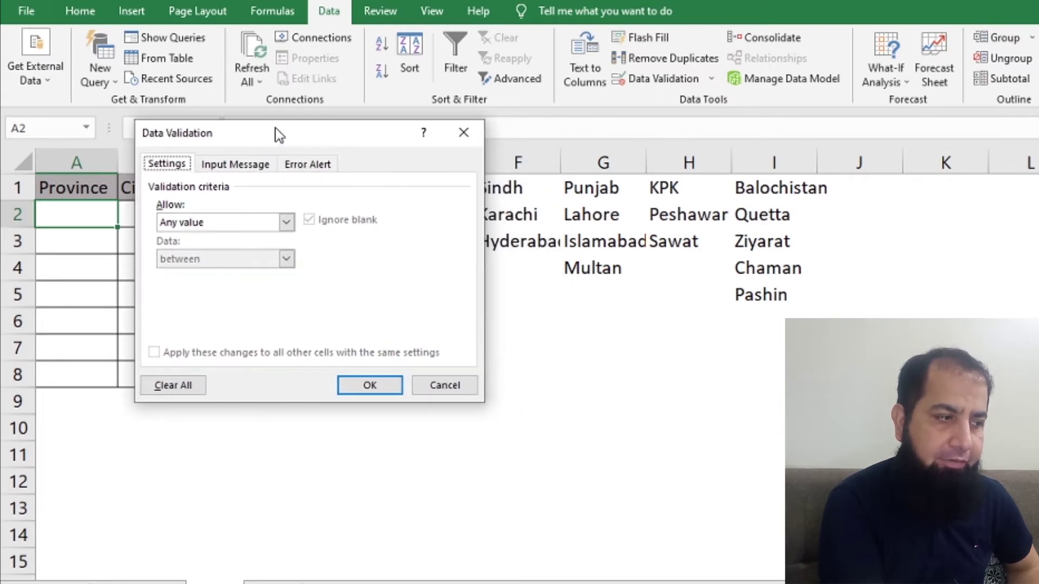
{"action": "left_click", "coordinate": [261, 223]}
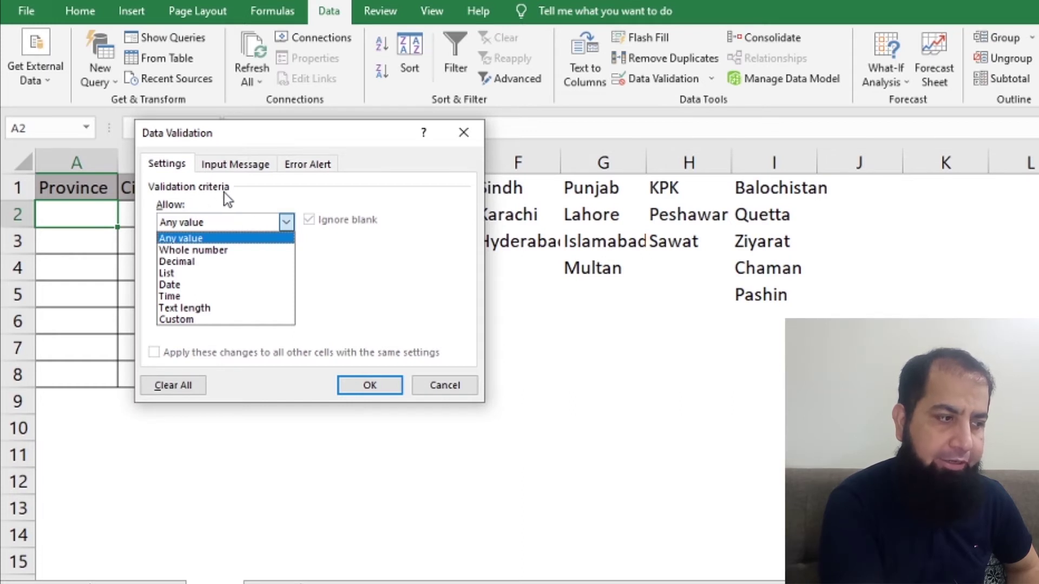
{"action": "left_click", "coordinate": [201, 275]}
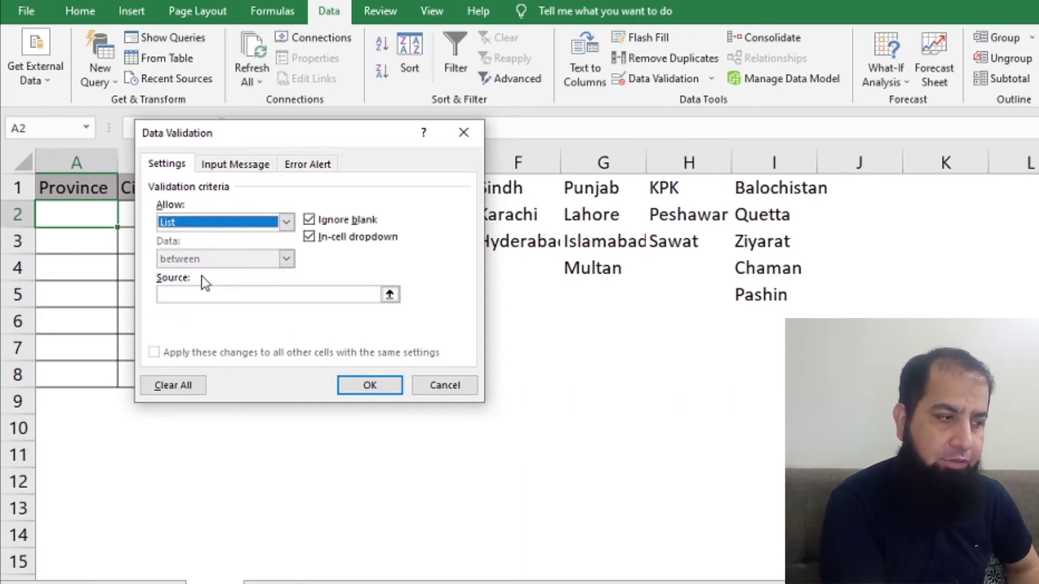
Step: Set the list source to =$F$1:$I$1, apply the rule to cell A2 and check its dropdown
{"action": "left_click", "coordinate": [392, 295]}
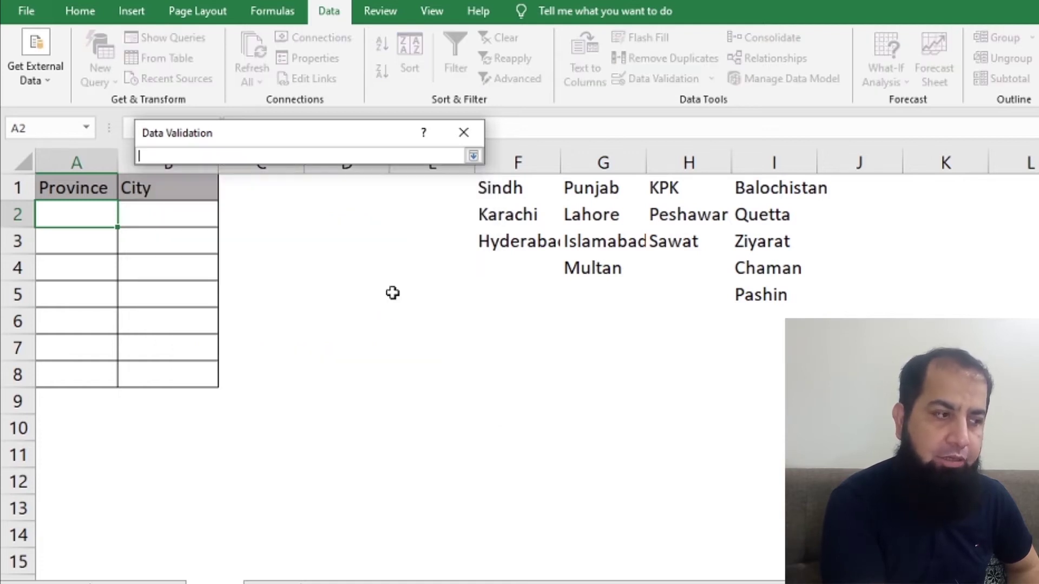
{"action": "left_click", "coordinate": [517, 190]}
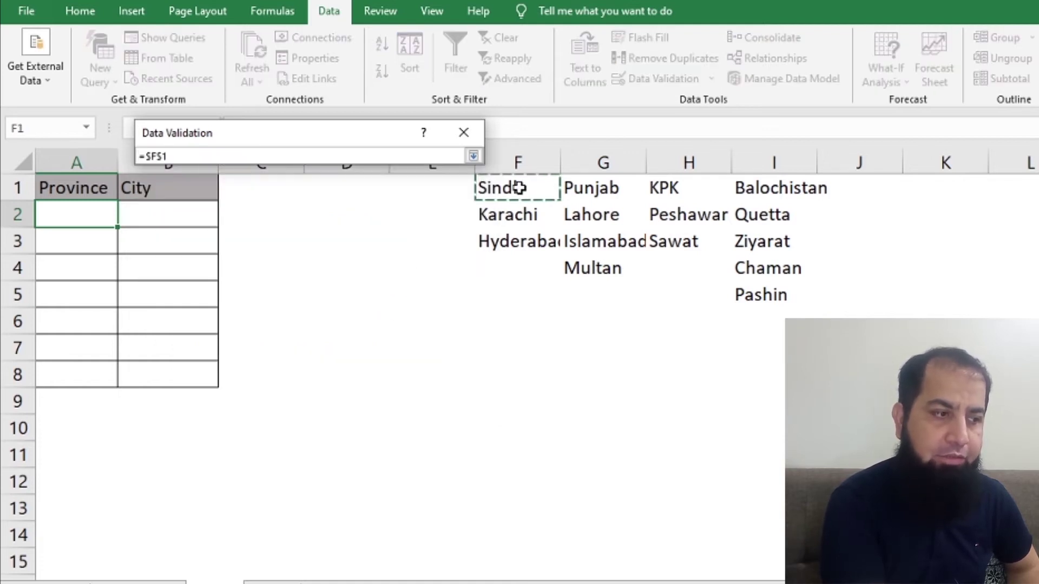
{"action": "left_click_drag", "start_coordinate": [548, 192], "coordinate": [742, 175]}
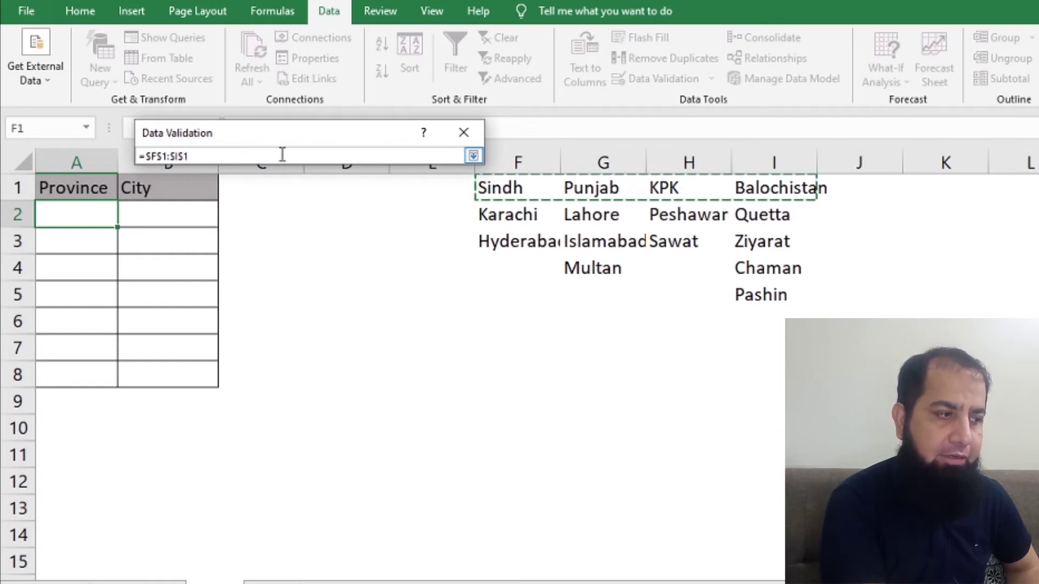
{"action": "left_click", "coordinate": [474, 156]}
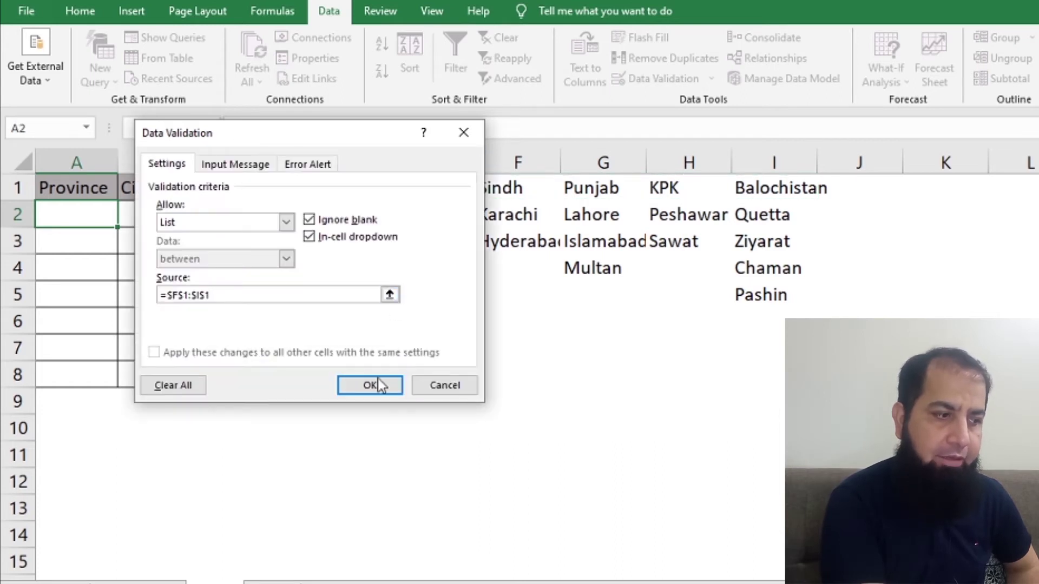
{"action": "left_click", "coordinate": [371, 393]}
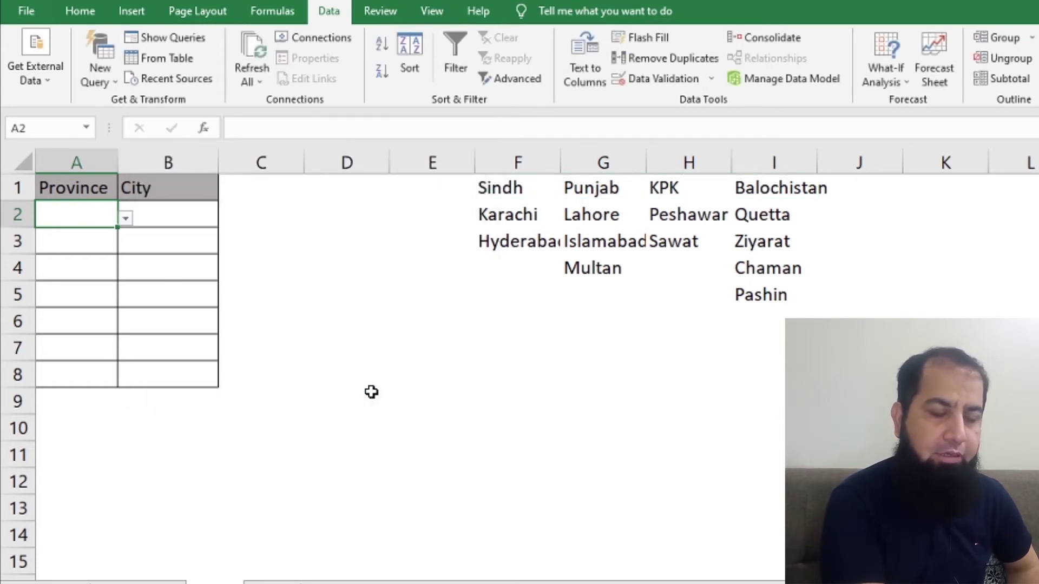
{"action": "left_click", "coordinate": [126, 219]}
{"action": "left_click", "coordinate": [126, 219]}
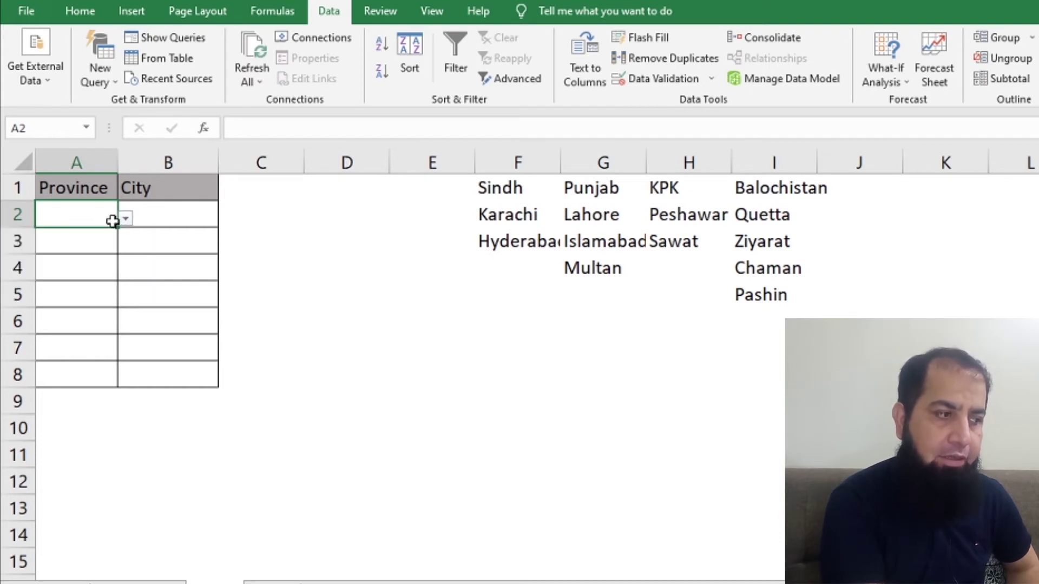
Step: Apply a List data validation with source =$F$1:$I$1 to the remaining Province cells A3:A8
{"action": "left_click_drag", "start_coordinate": [111, 238], "coordinate": [102, 373]}
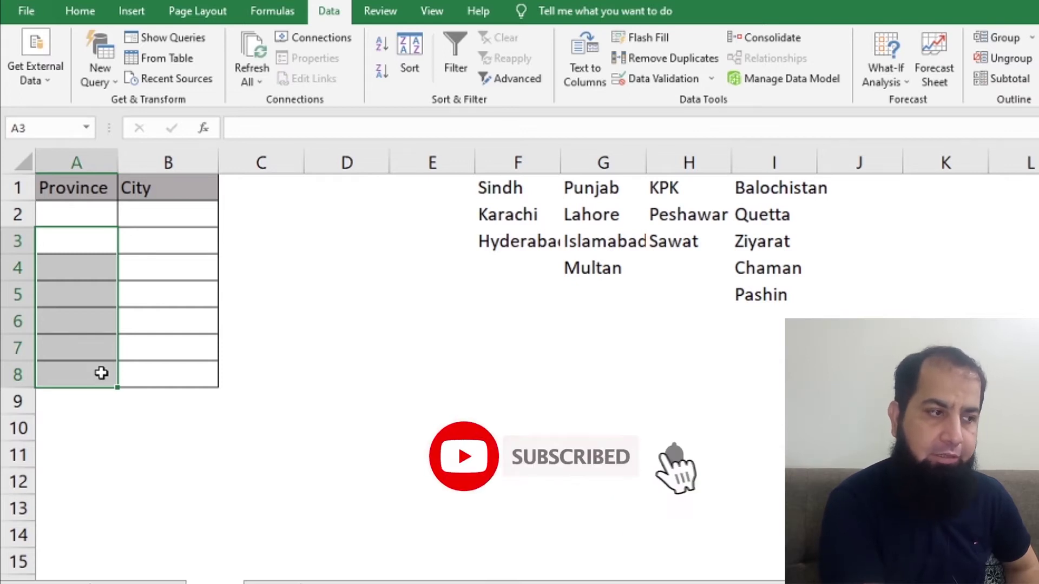
{"action": "left_click", "coordinate": [683, 80]}
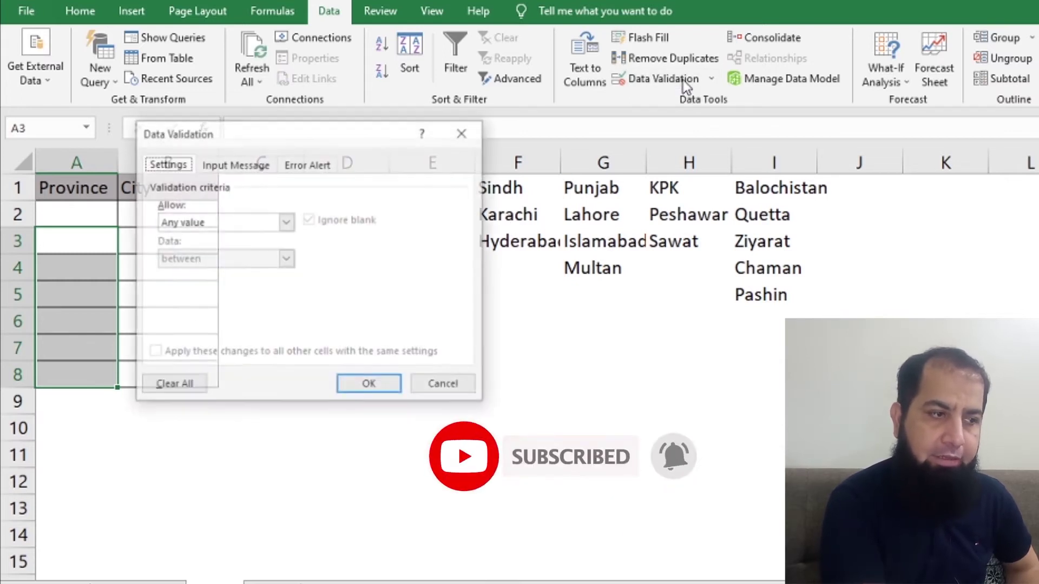
{"action": "left_click", "coordinate": [271, 222]}
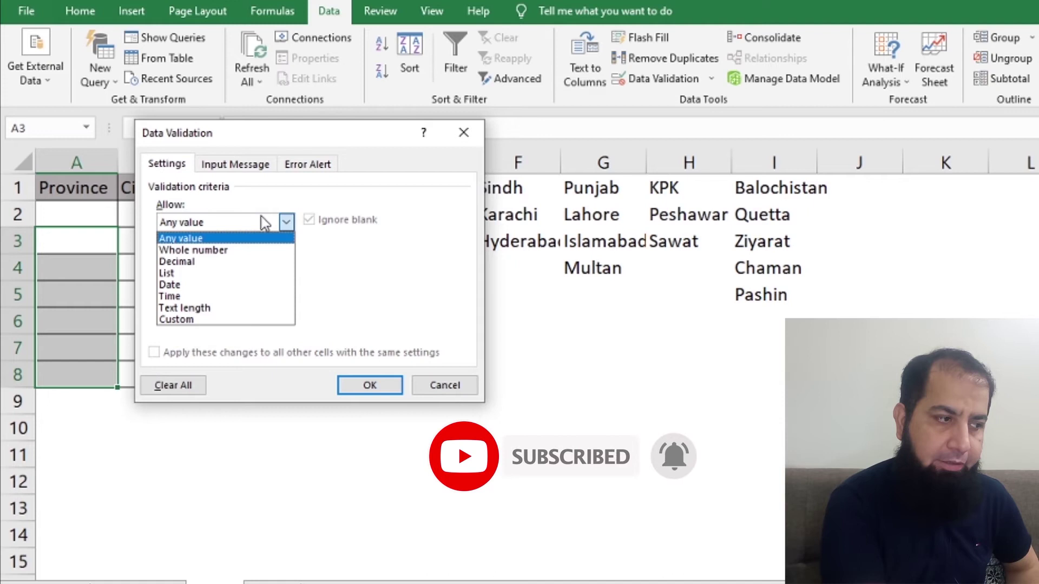
{"action": "left_click", "coordinate": [230, 273]}
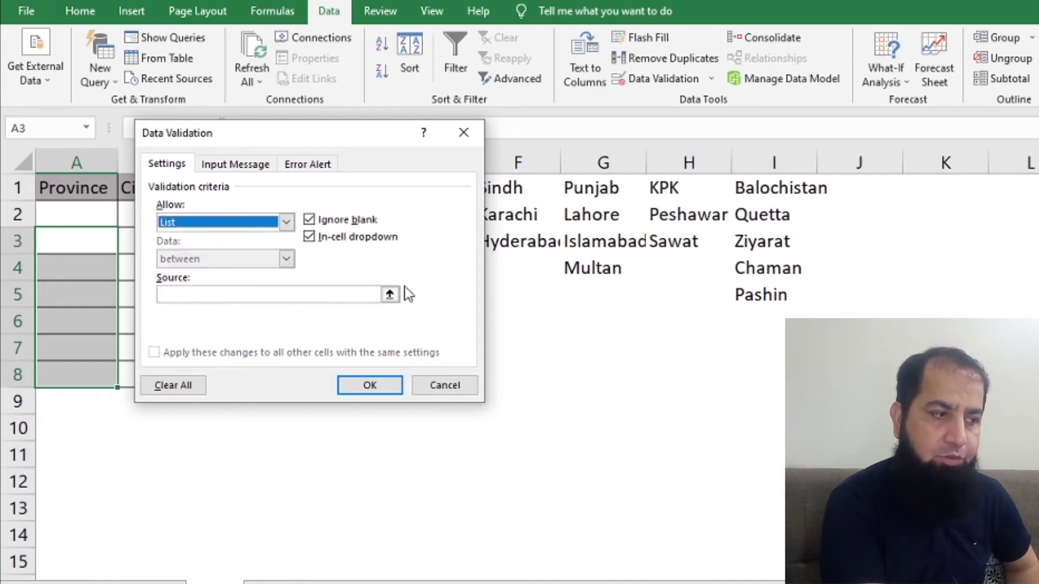
{"action": "left_click", "coordinate": [389, 293]}
{"action": "left_click_drag", "start_coordinate": [540, 174], "coordinate": [774, 187]}
{"action": "left_click", "coordinate": [470, 156]}
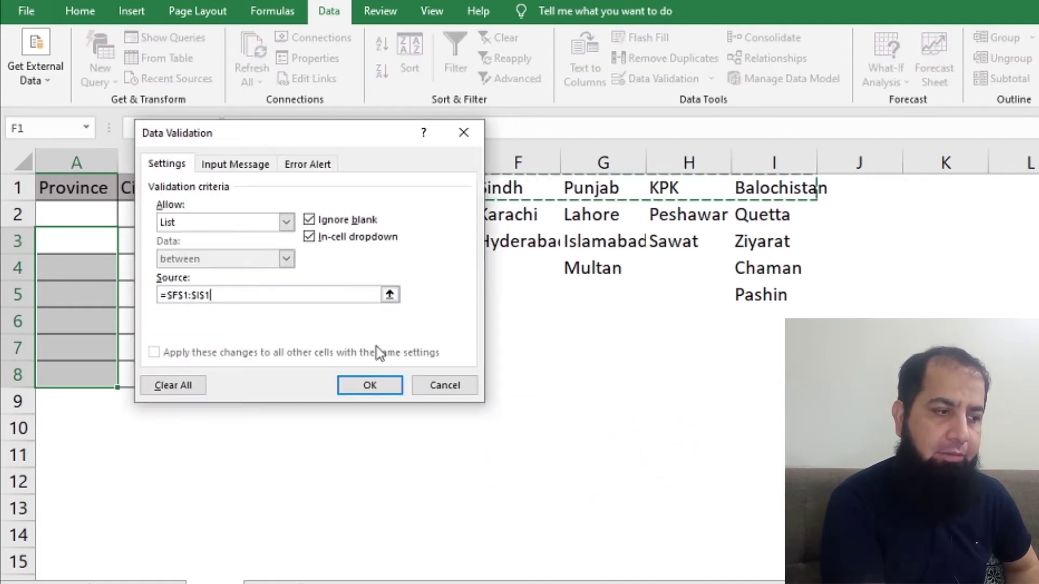
{"action": "left_click", "coordinate": [381, 388]}
Step: Choose Sindh from the province dropdown in cell A4
{"action": "left_click", "coordinate": [101, 277]}
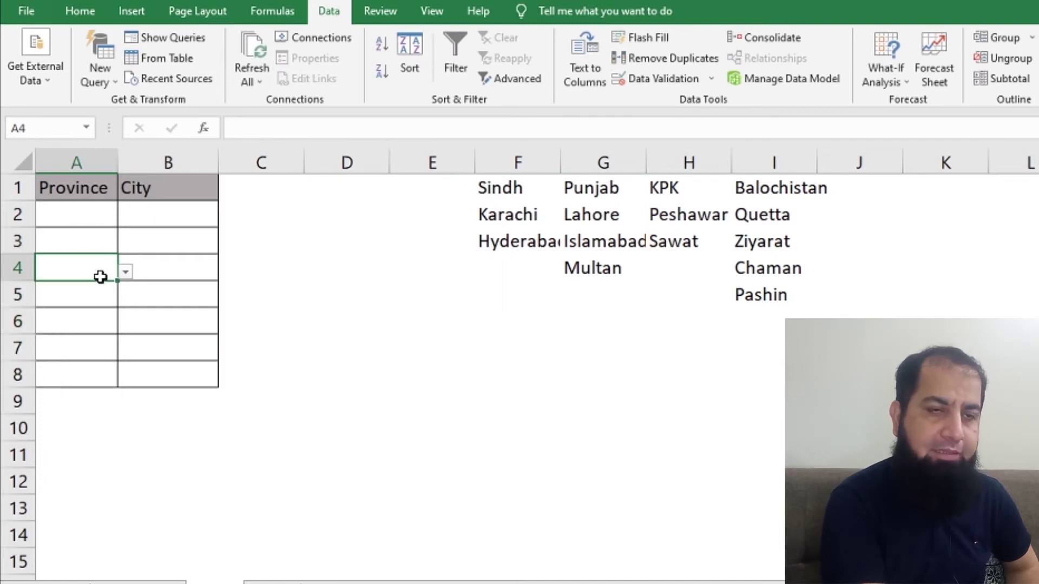
{"action": "left_click", "coordinate": [125, 272]}
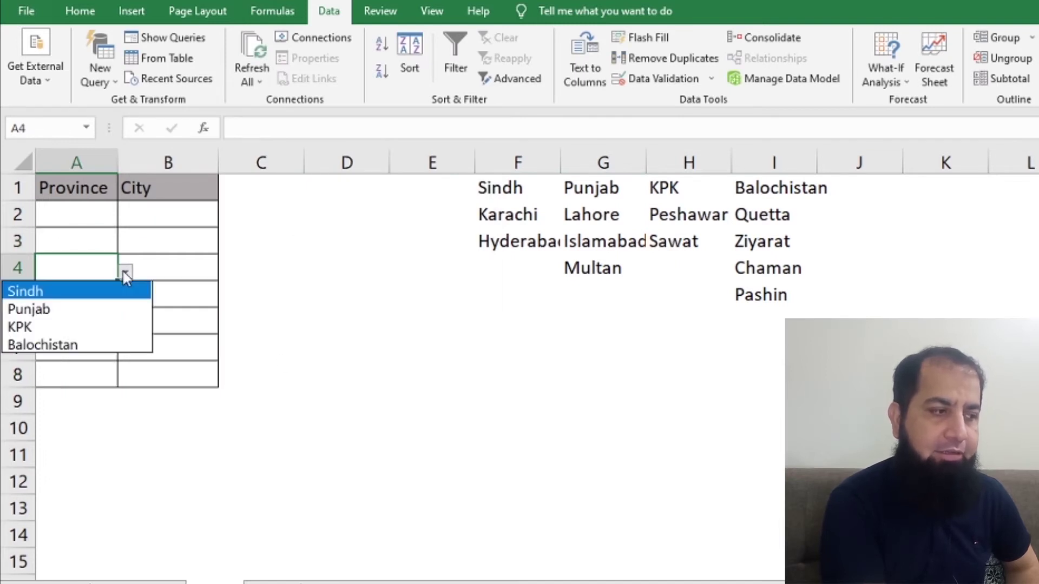
{"action": "left_click", "coordinate": [93, 291]}
{"action": "left_click", "coordinate": [120, 314]}
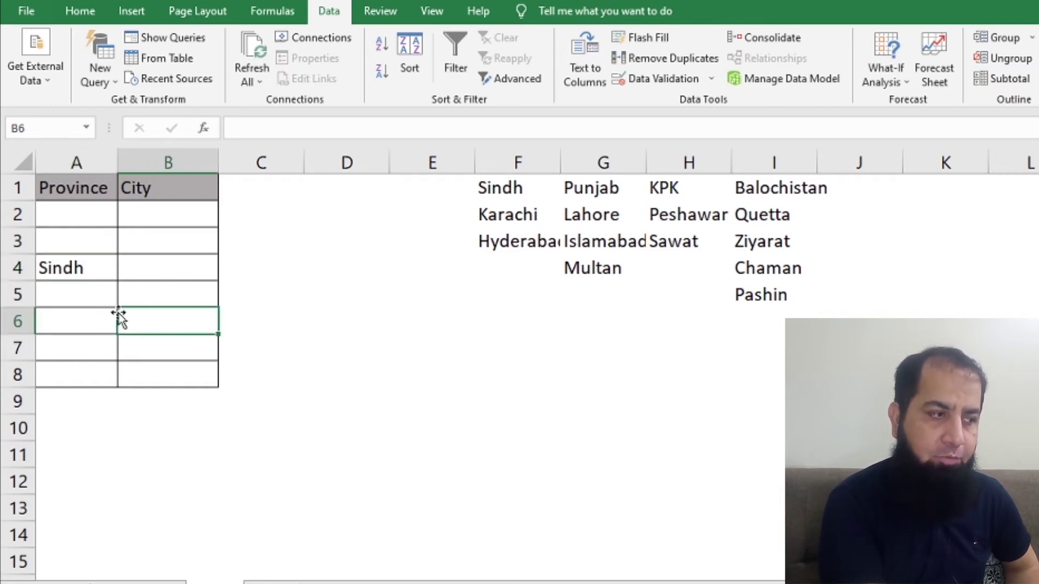
Step: Choose Punjab in cell A2 and KPK in cell A3 from the province dropdowns
{"action": "left_click", "coordinate": [103, 297]}
{"action": "left_click", "coordinate": [104, 221]}
{"action": "left_click", "coordinate": [126, 218]}
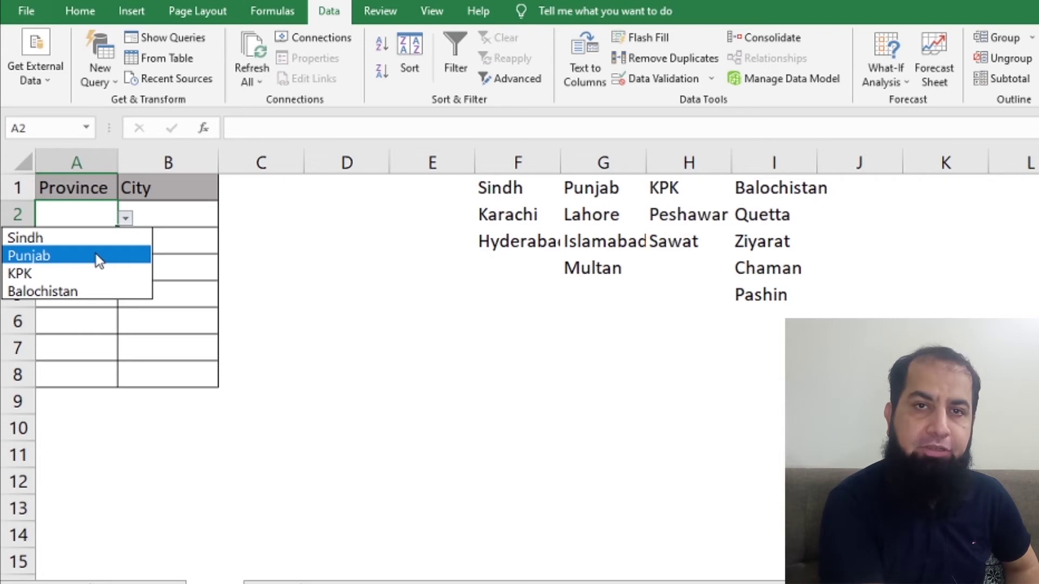
{"action": "left_click", "coordinate": [96, 255]}
{"action": "left_click", "coordinate": [93, 244]}
{"action": "left_click", "coordinate": [126, 247]}
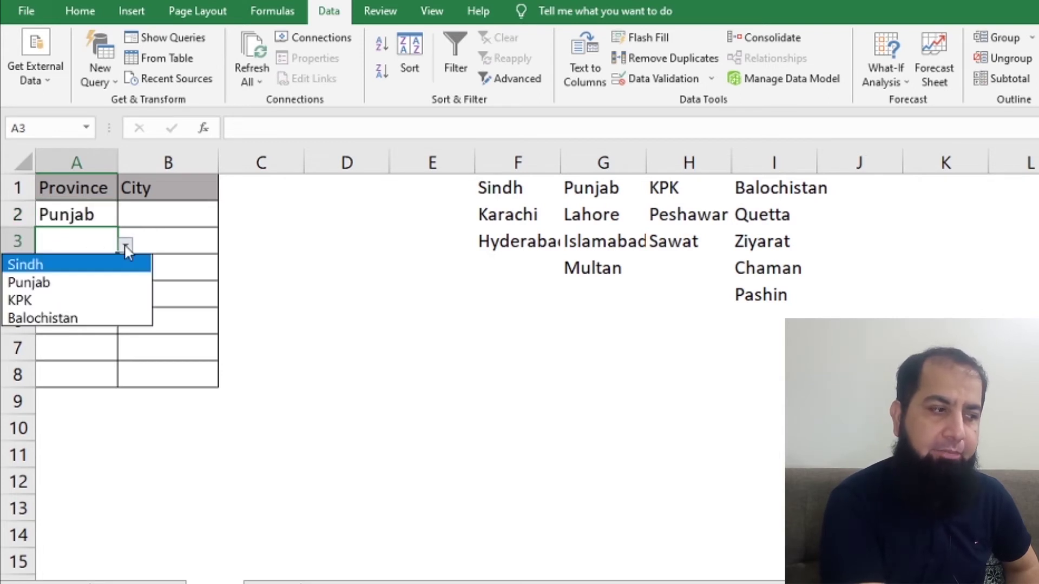
{"action": "left_click", "coordinate": [87, 302]}
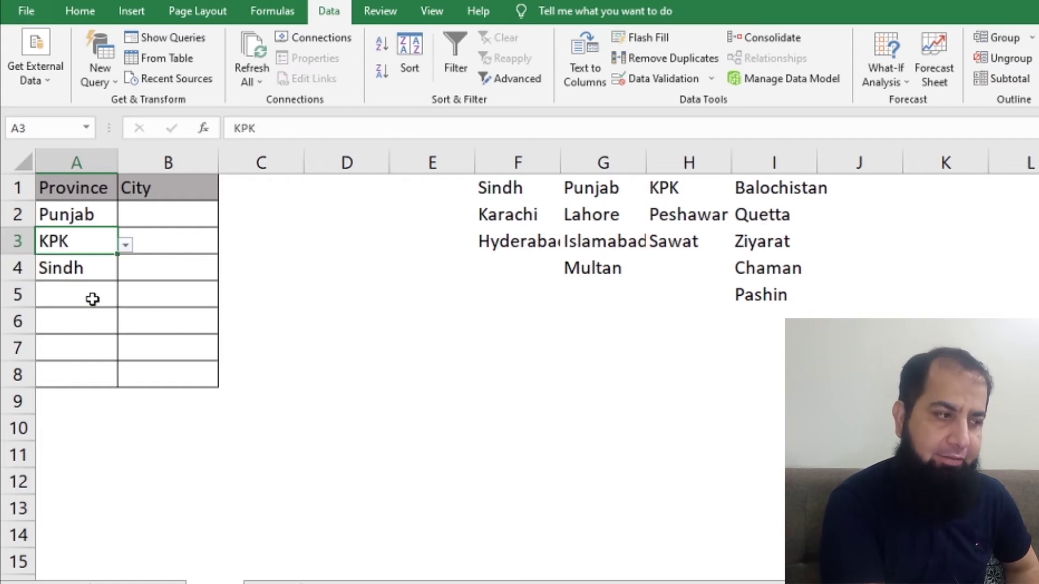
Step: Choose Punjab from the province dropdown in cell A5
{"action": "left_click", "coordinate": [92, 299]}
{"action": "left_click", "coordinate": [125, 299]}
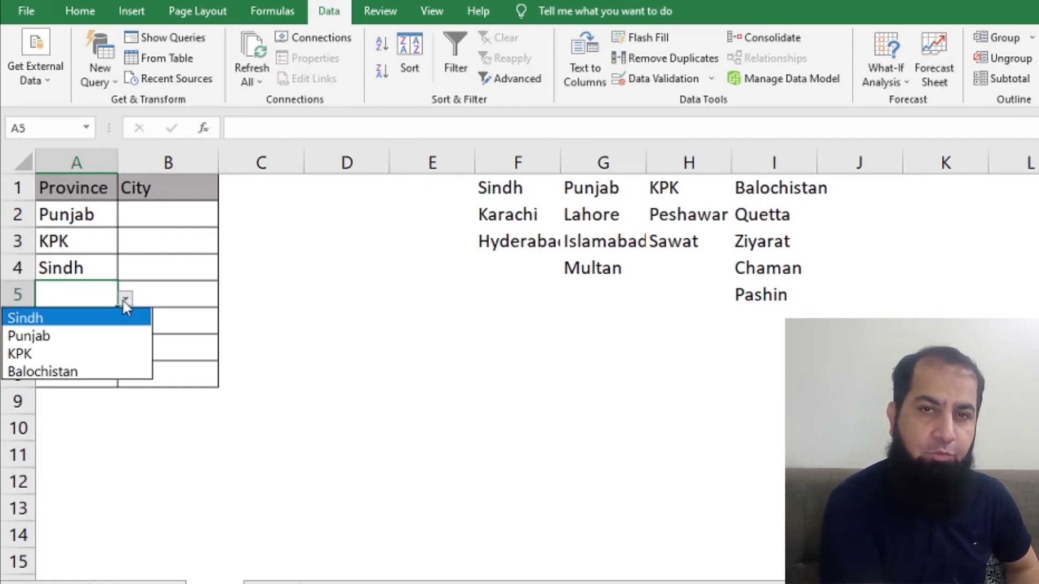
{"action": "left_click", "coordinate": [122, 299]}
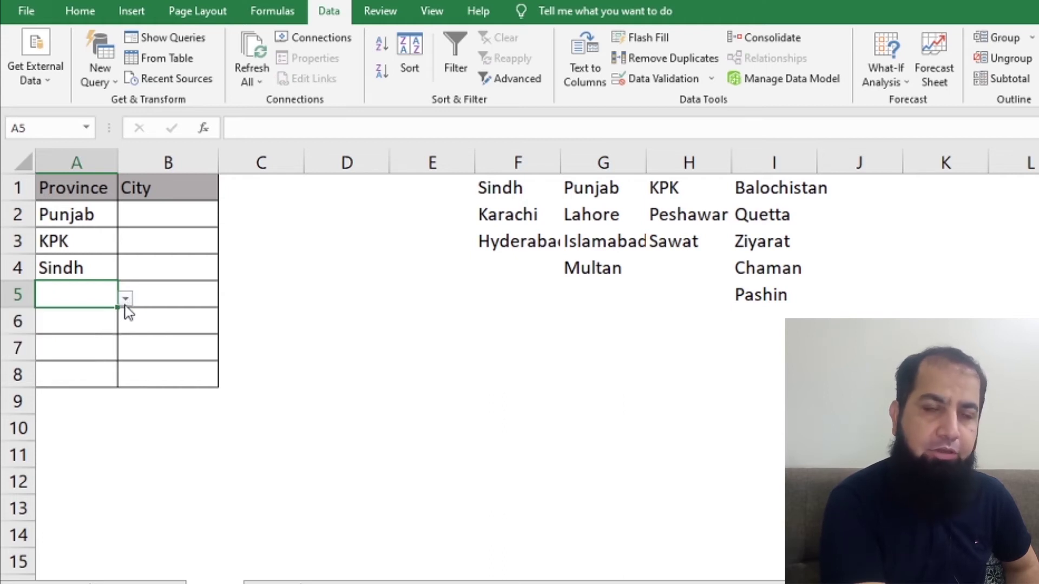
{"action": "left_click", "coordinate": [125, 299]}
{"action": "left_click", "coordinate": [95, 335]}
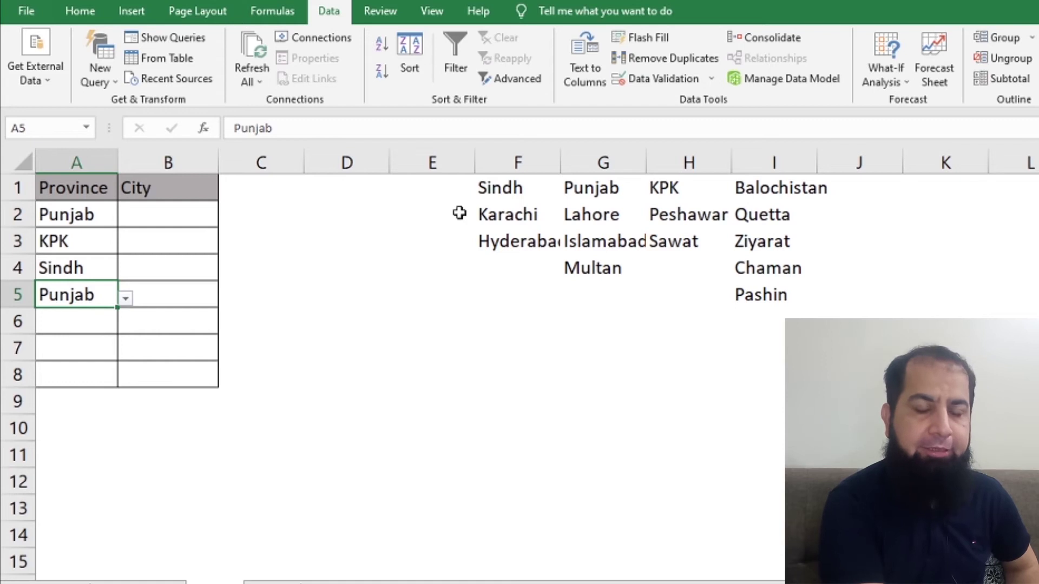
Step: Highlight the city names in F2:I5 beneath the province headings
{"action": "left_click_drag", "start_coordinate": [528, 217], "coordinate": [763, 308]}
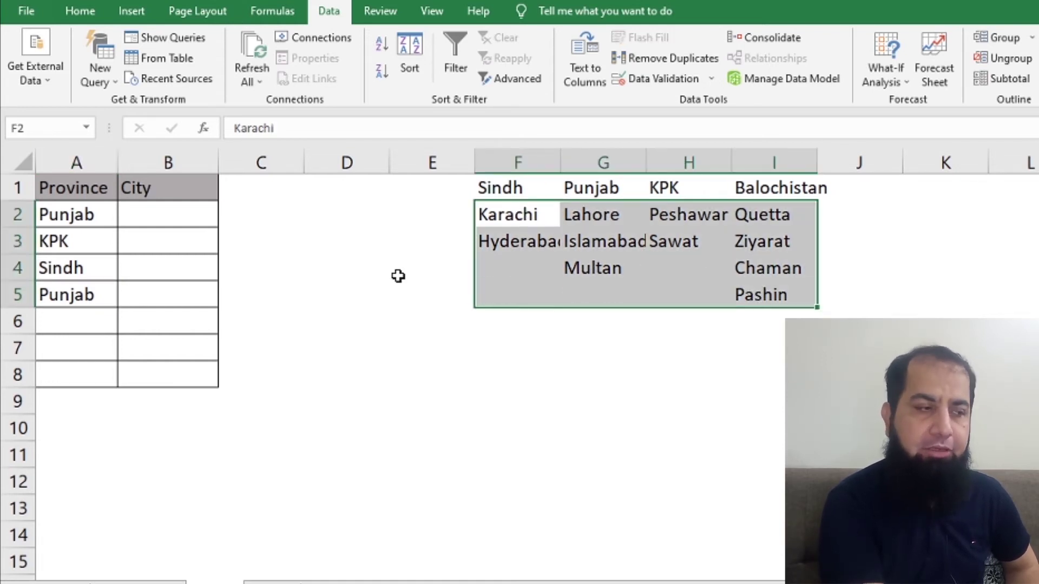
Step: Create named ranges from the province and city table F1:I5, using only the top row as names
{"action": "left_click", "coordinate": [165, 204]}
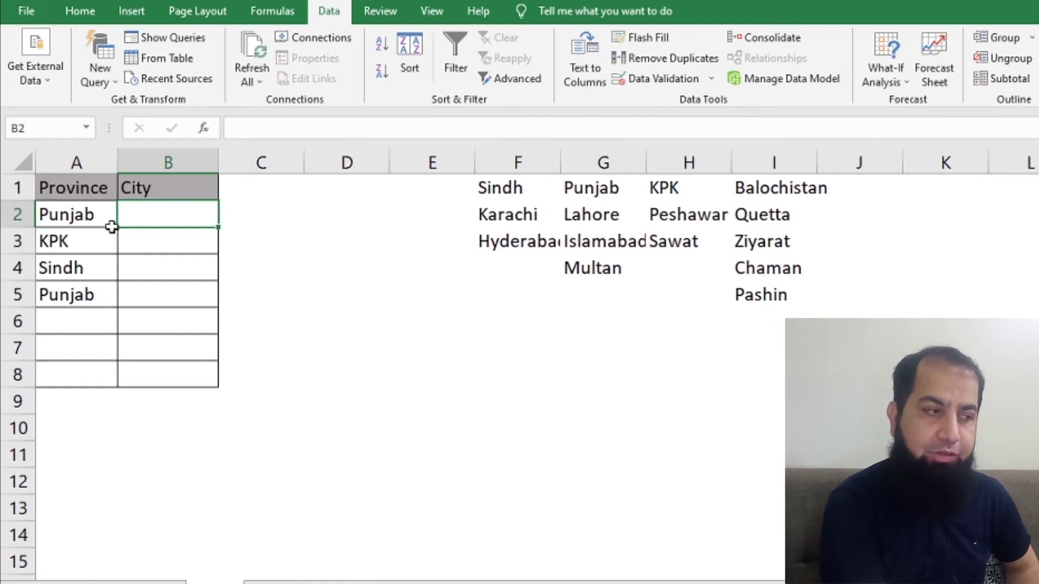
{"action": "left_click", "coordinate": [85, 222]}
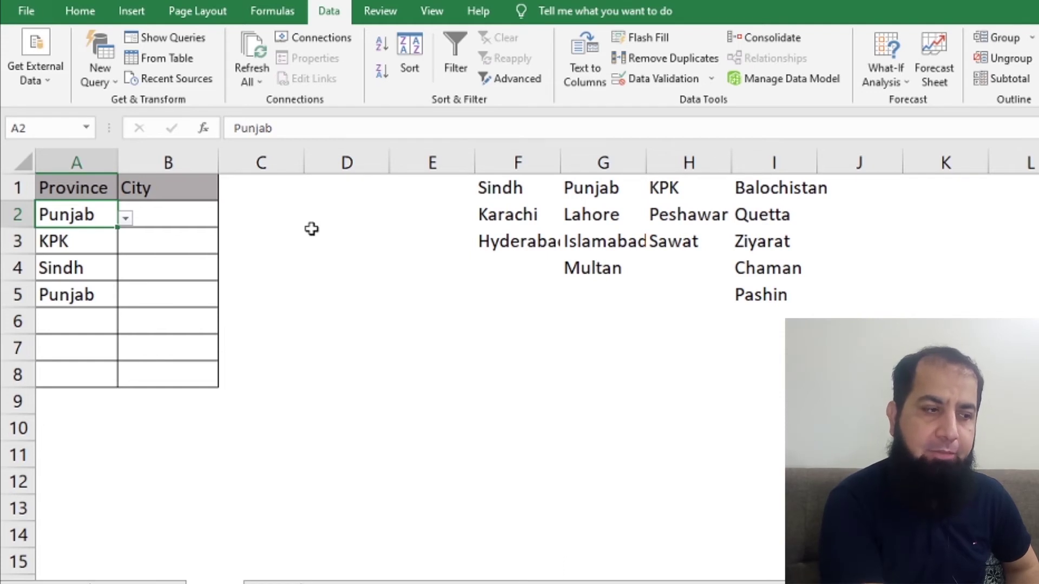
{"action": "left_click_drag", "start_coordinate": [514, 189], "coordinate": [774, 295]}
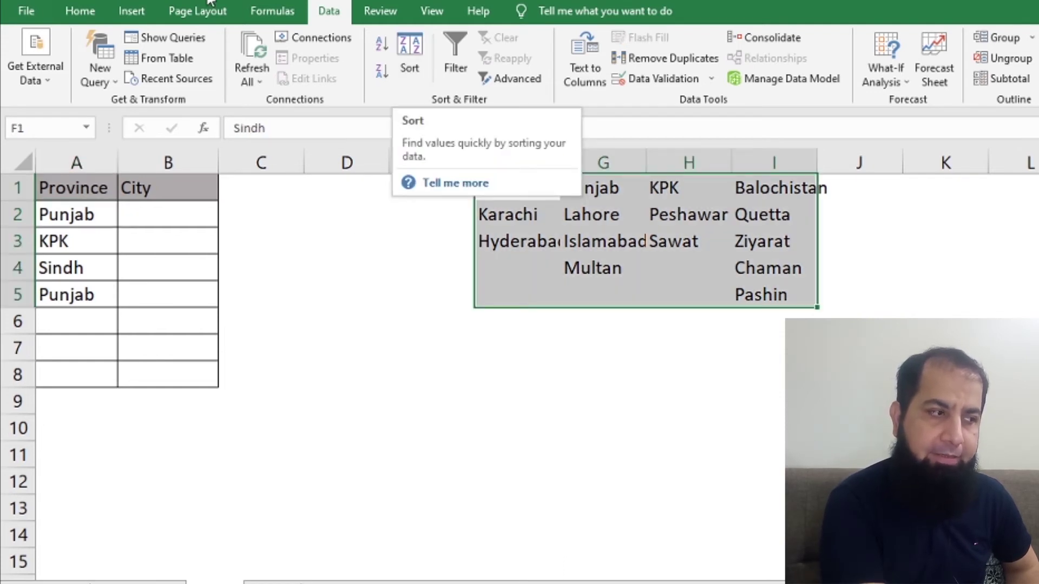
{"action": "left_click", "coordinate": [264, 16]}
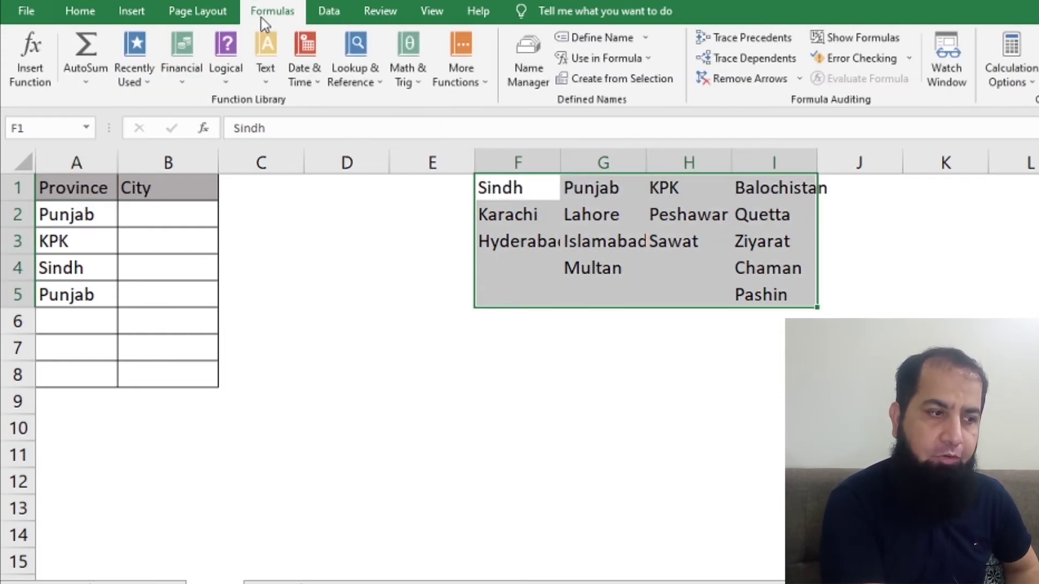
{"action": "left_click", "coordinate": [619, 81]}
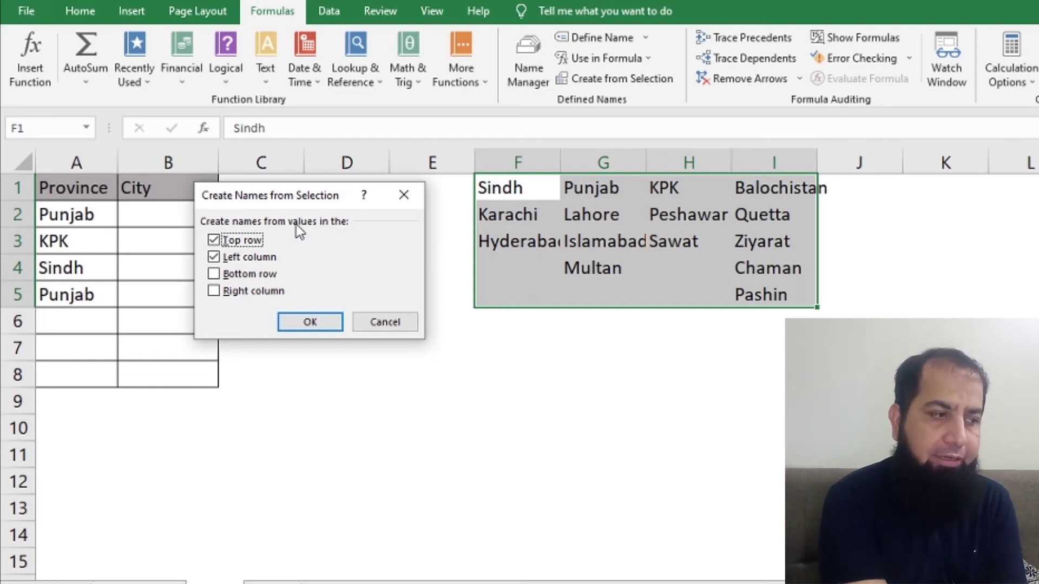
{"action": "left_click", "coordinate": [214, 257]}
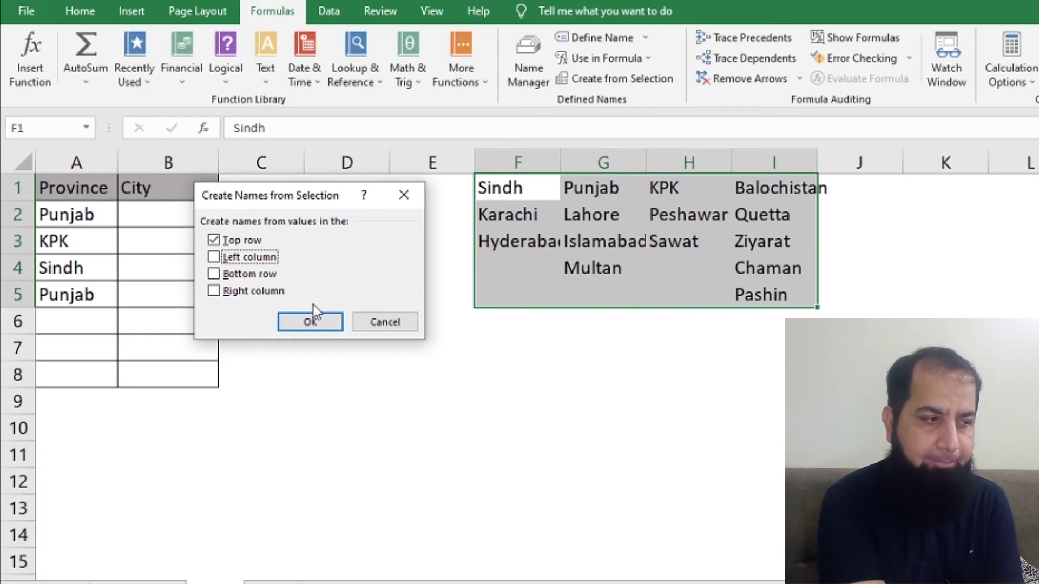
{"action": "left_click", "coordinate": [312, 323]}
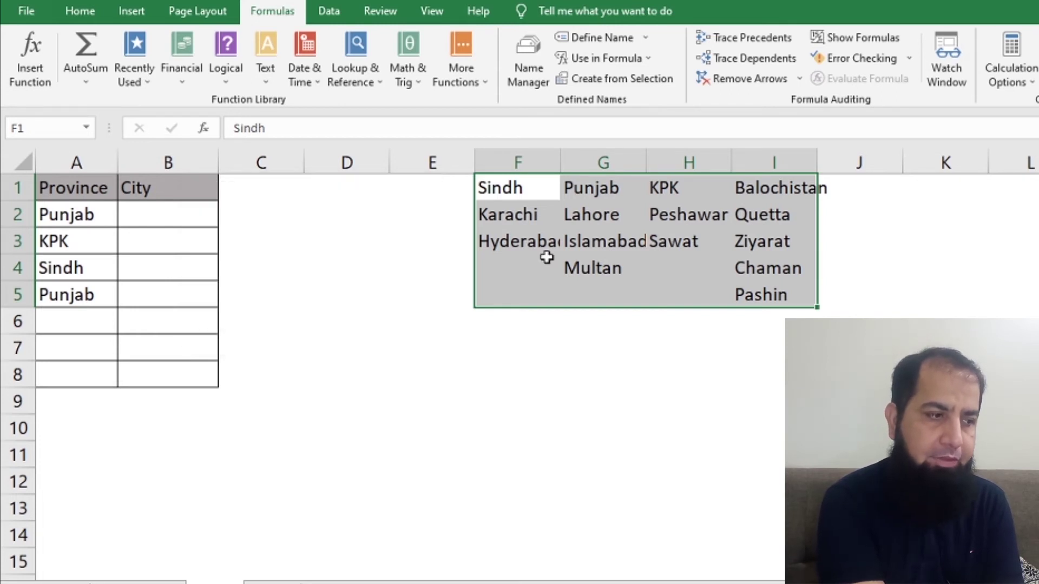
Step: Start data validation for the whole City column B and allow only a List
{"action": "left_click", "coordinate": [163, 147]}
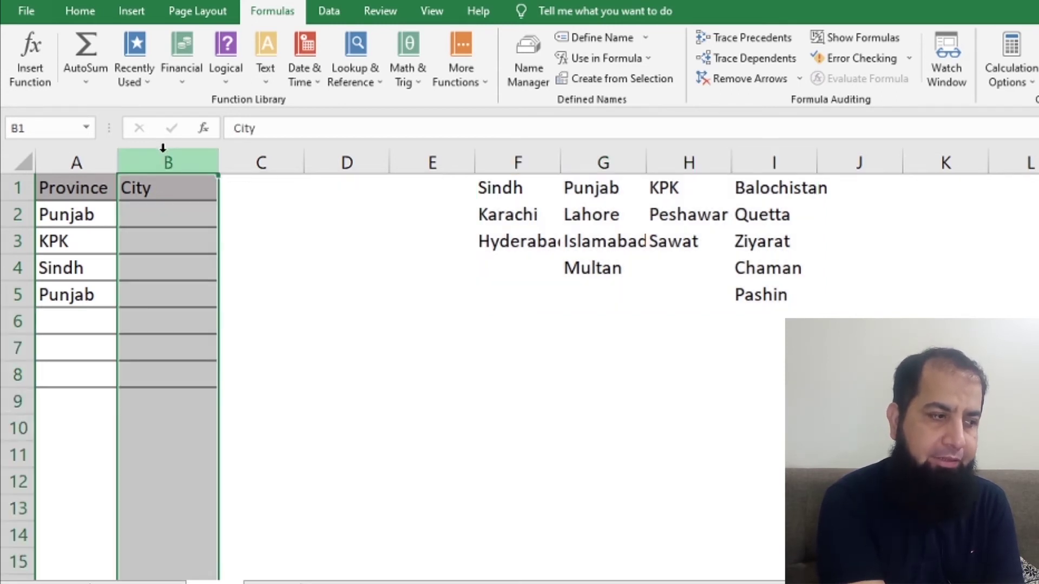
{"action": "left_click_drag", "start_coordinate": [166, 206], "coordinate": [170, 386]}
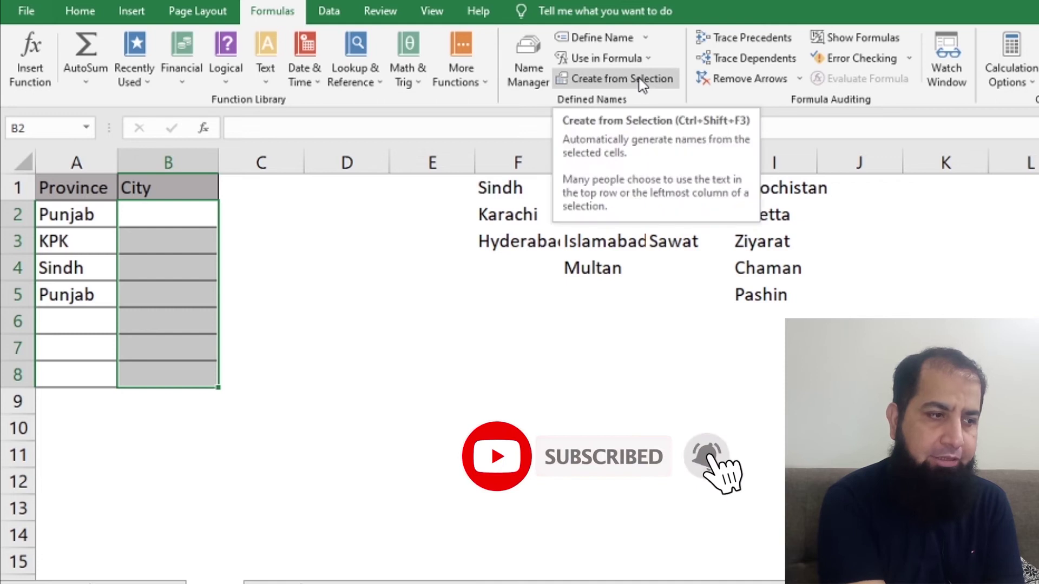
{"action": "left_click", "coordinate": [330, 13]}
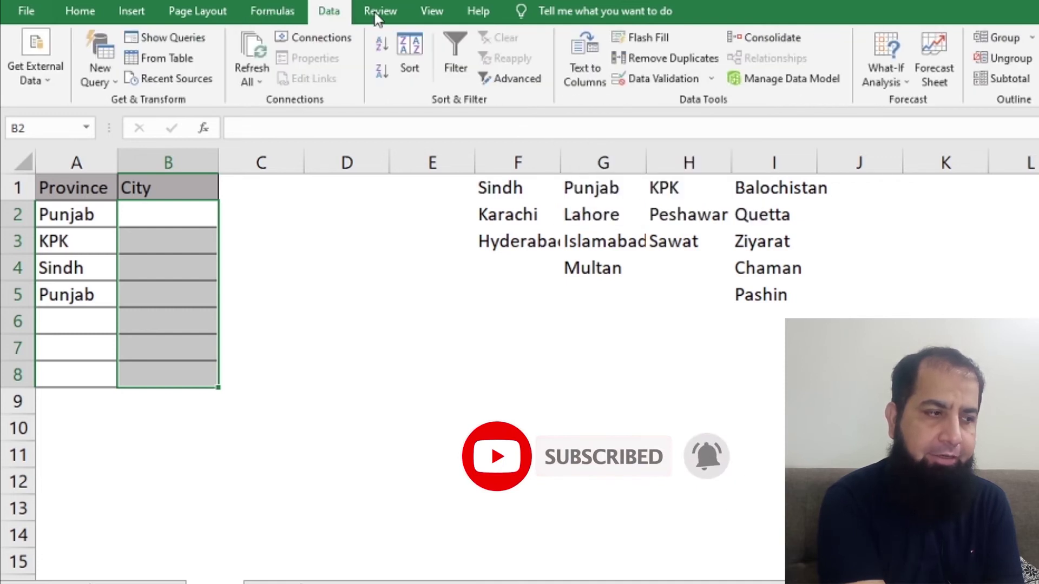
{"action": "left_click", "coordinate": [671, 81]}
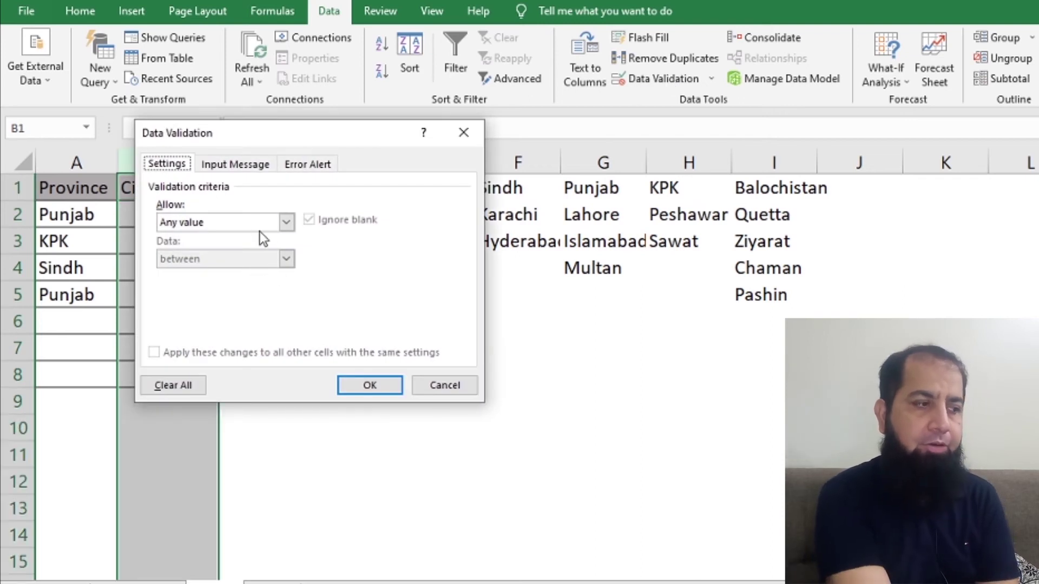
{"action": "left_click", "coordinate": [252, 217]}
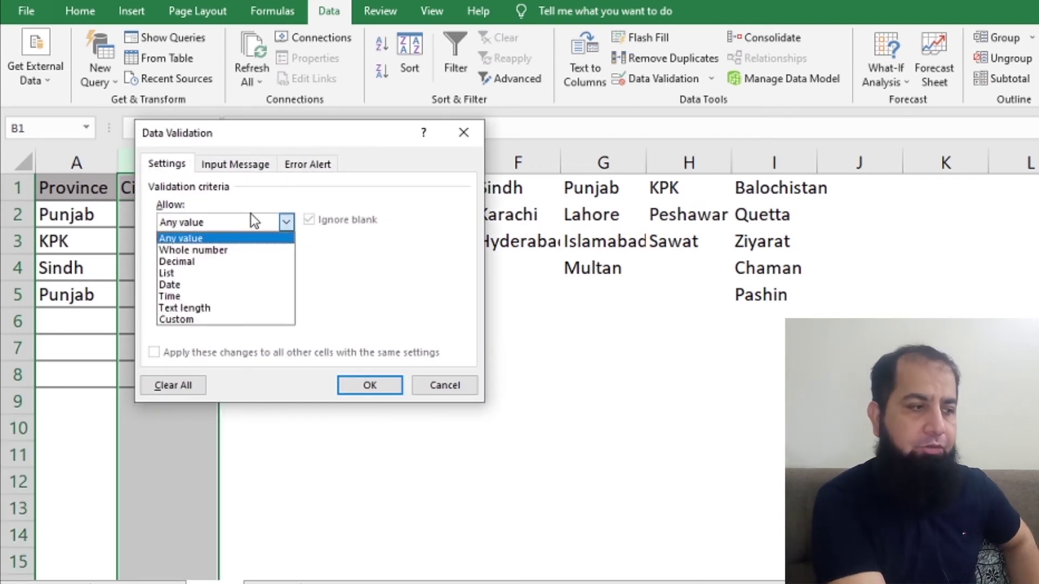
{"action": "left_click", "coordinate": [233, 274]}
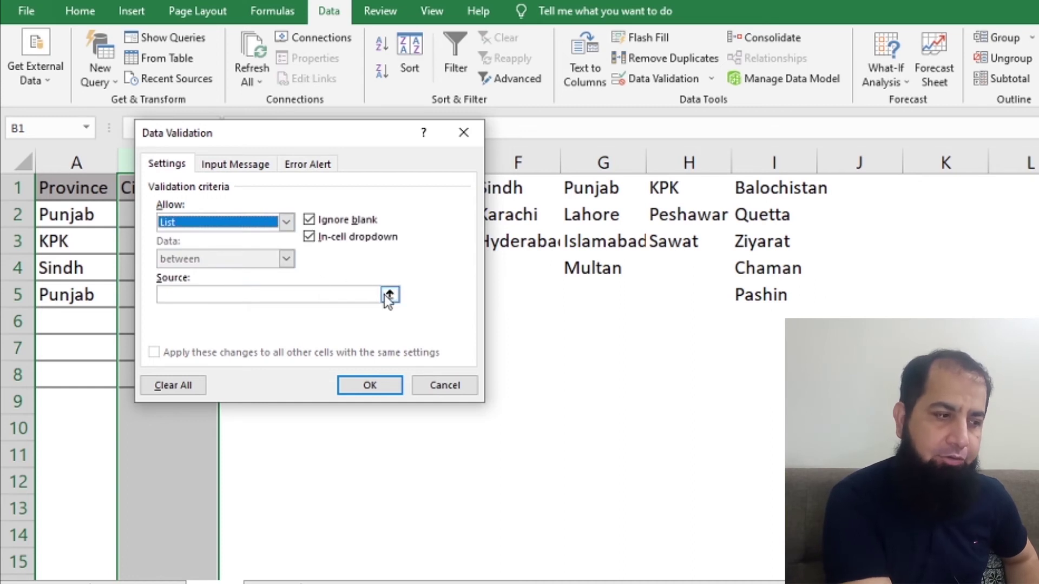
Step: Enter =indirect(a1) as the list source for the City column and apply the validation
{"action": "left_click", "coordinate": [339, 292]}
{"action": "type", "text": "="}
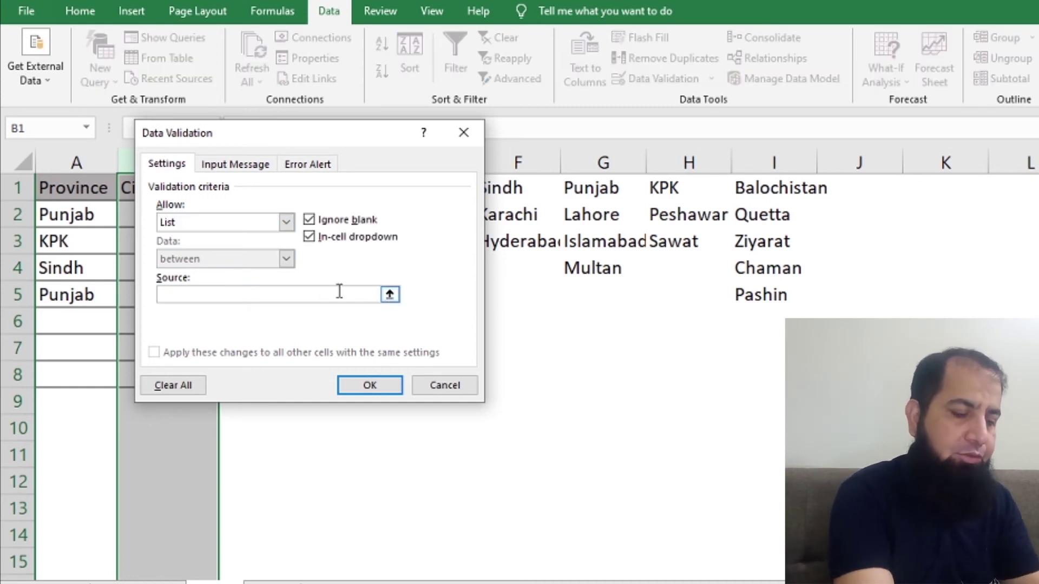
{"action": "type", "text": "indirect("}
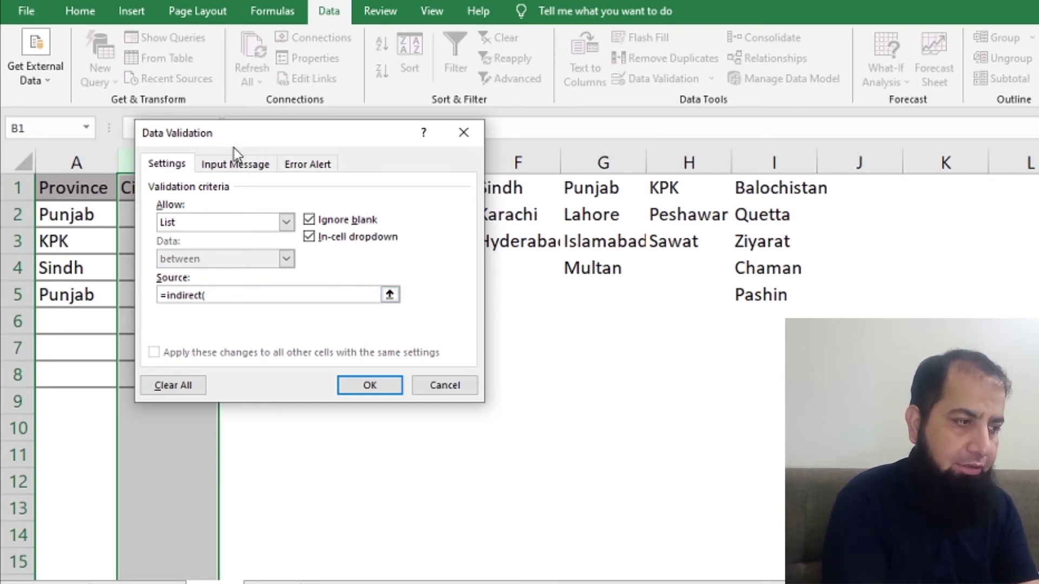
{"action": "left_click_drag", "start_coordinate": [238, 144], "coordinate": [328, 157]}
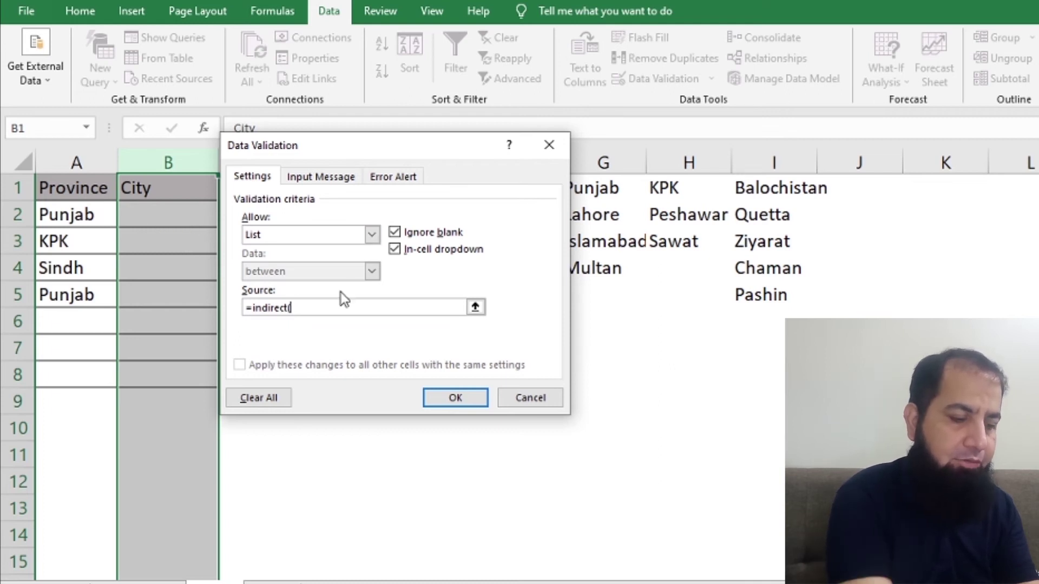
{"action": "type", "text": "a1"}
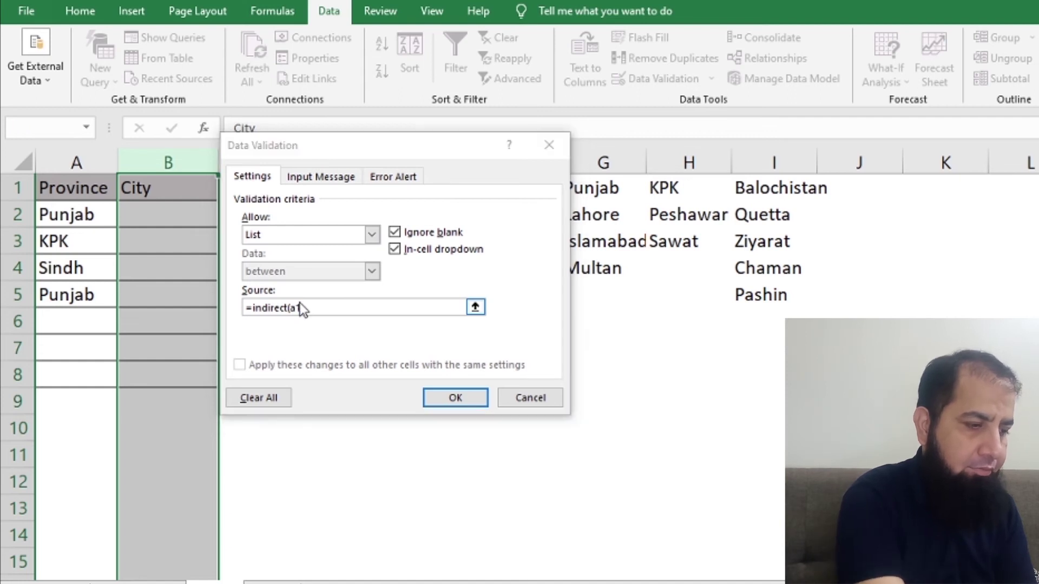
{"action": "key", "text": "Return"}
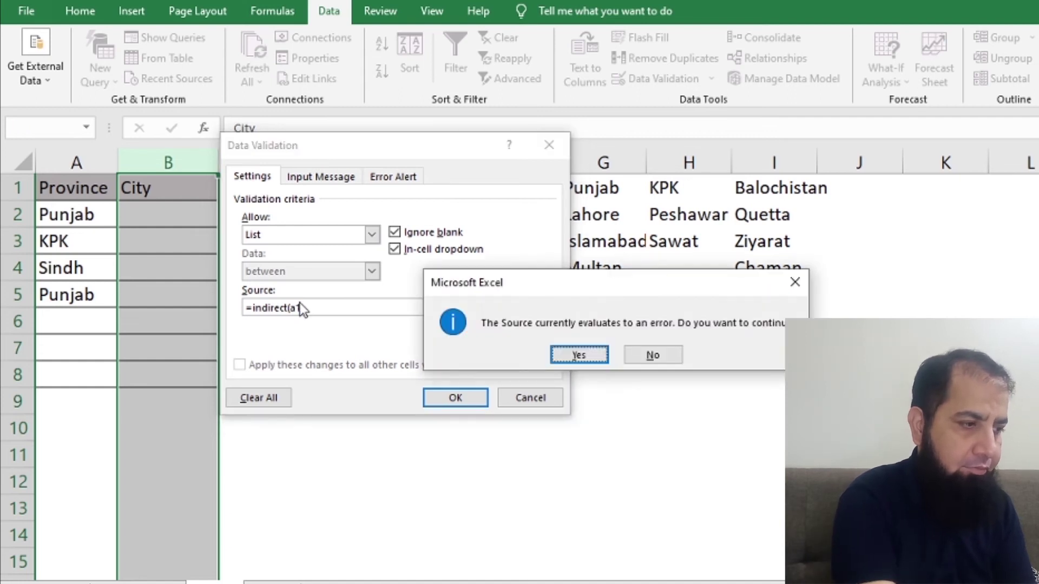
{"action": "key", "text": "Return"}
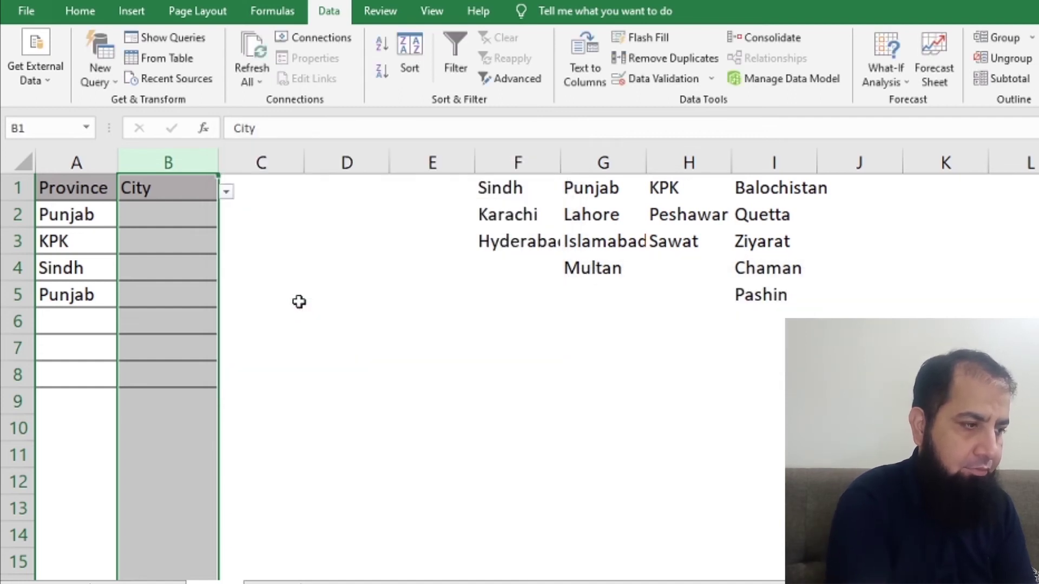
Step: Choose Multan from the city dropdown in cell B2 and check the city choices offered for KPK in B3
{"action": "left_click", "coordinate": [188, 218]}
{"action": "left_click", "coordinate": [226, 219]}
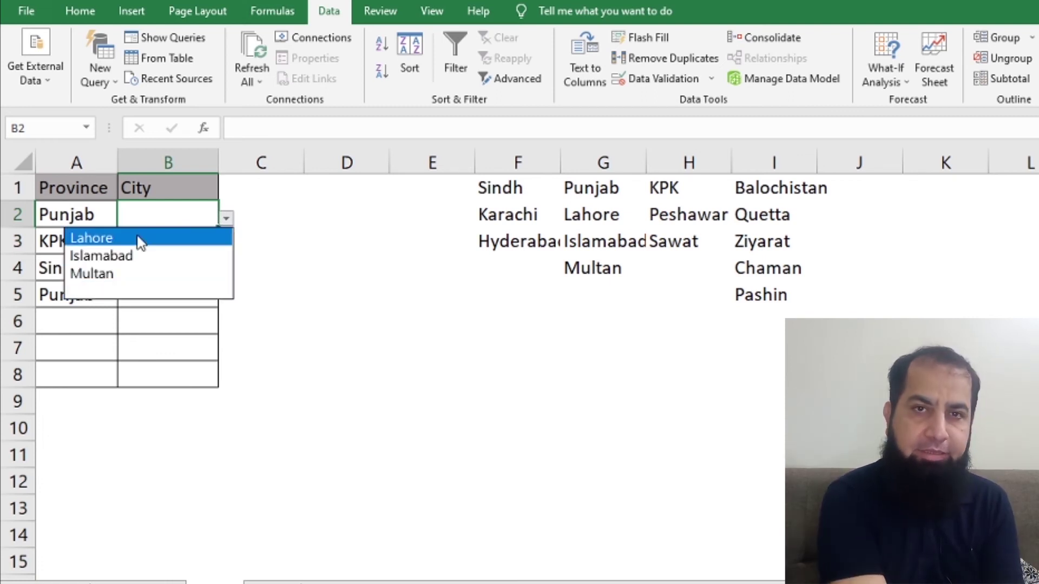
{"action": "left_click", "coordinate": [144, 273]}
{"action": "left_click", "coordinate": [195, 234]}
{"action": "left_click", "coordinate": [226, 245]}
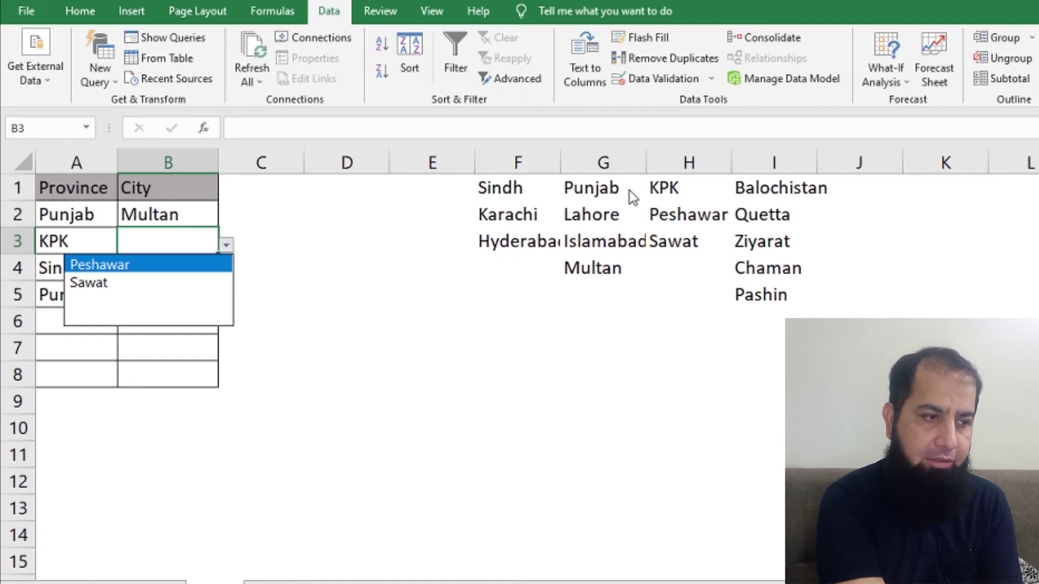
{"action": "key", "text": "Escape"}
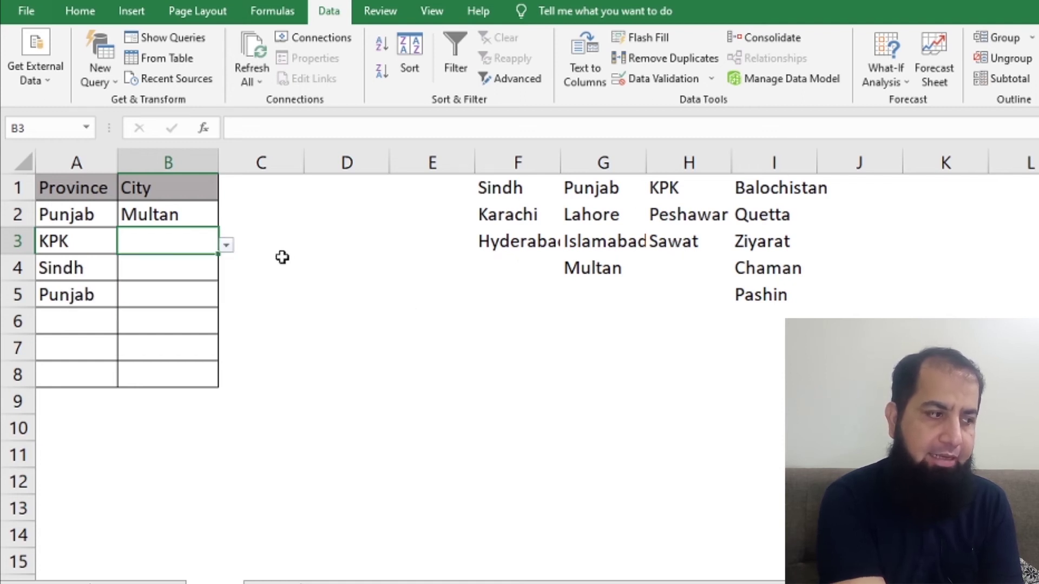
Step: Change the province in cell A5 to Balochistan and choose Quetta as its city in B5
{"action": "left_click", "coordinate": [176, 293]}
{"action": "left_click", "coordinate": [81, 287]}
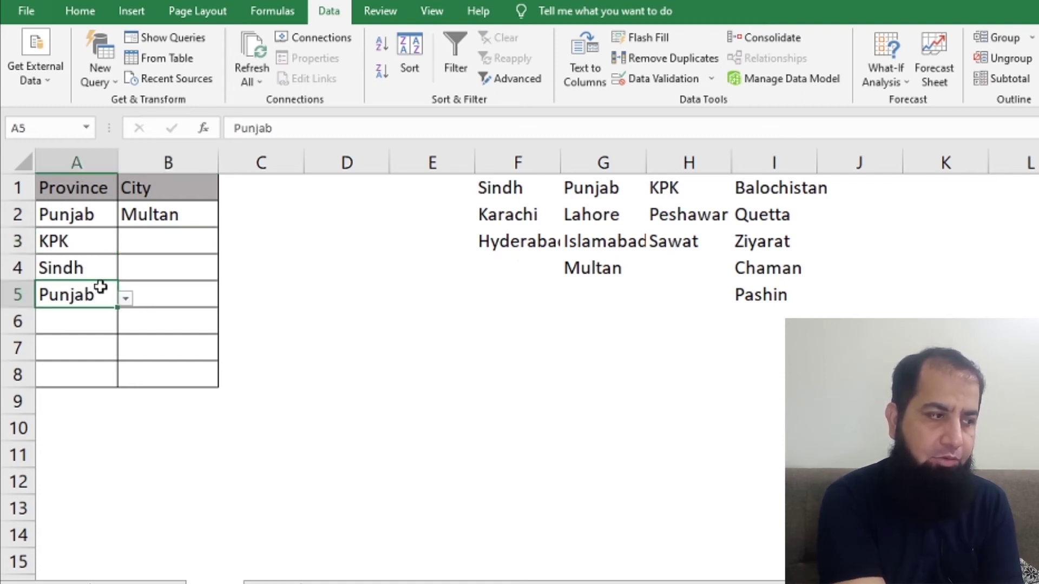
{"action": "left_click", "coordinate": [124, 299]}
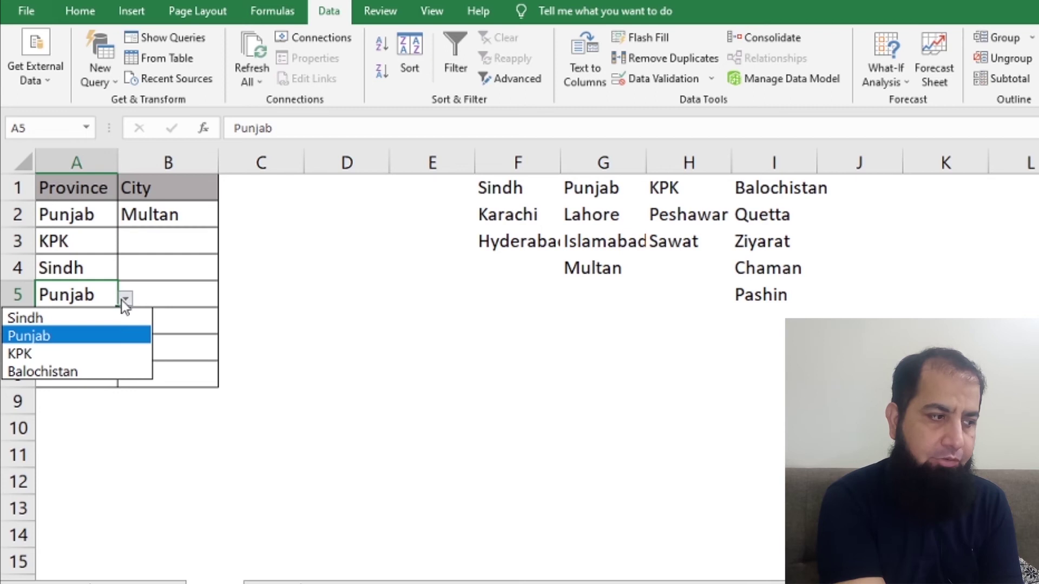
{"action": "left_click", "coordinate": [92, 373]}
{"action": "left_click", "coordinate": [200, 290]}
{"action": "left_click", "coordinate": [225, 296]}
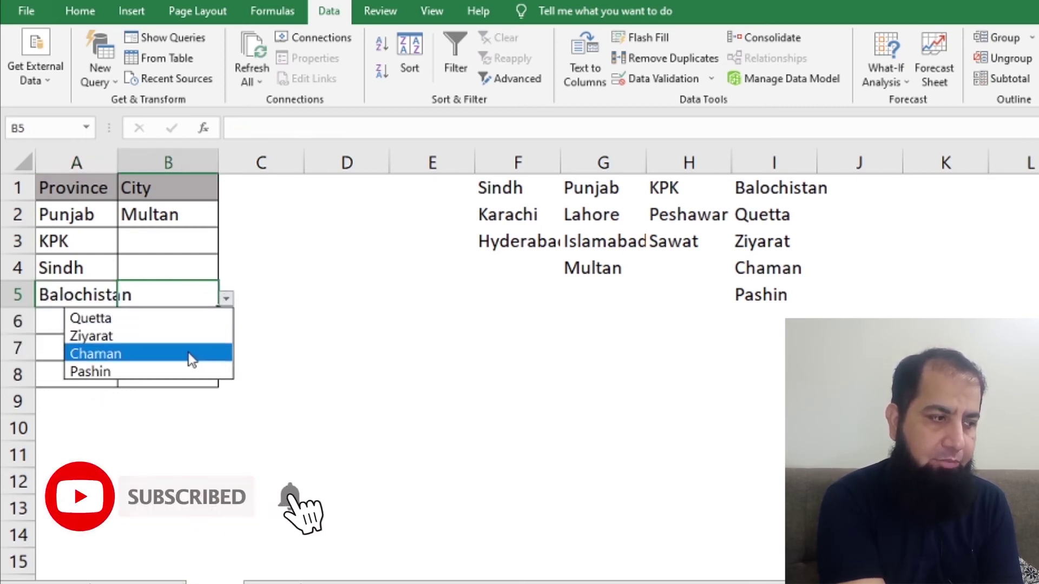
{"action": "left_click", "coordinate": [185, 318]}
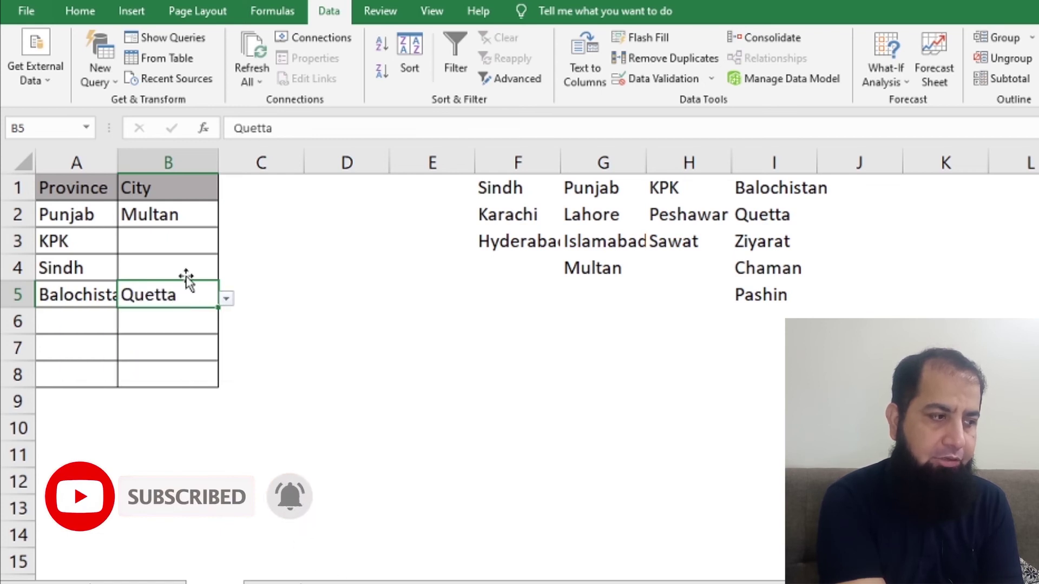
Step: Choose Hyderabad in cell B4 and Peshawar in cell B3 from the city dropdowns
{"action": "left_click", "coordinate": [200, 261]}
{"action": "left_click", "coordinate": [225, 273]}
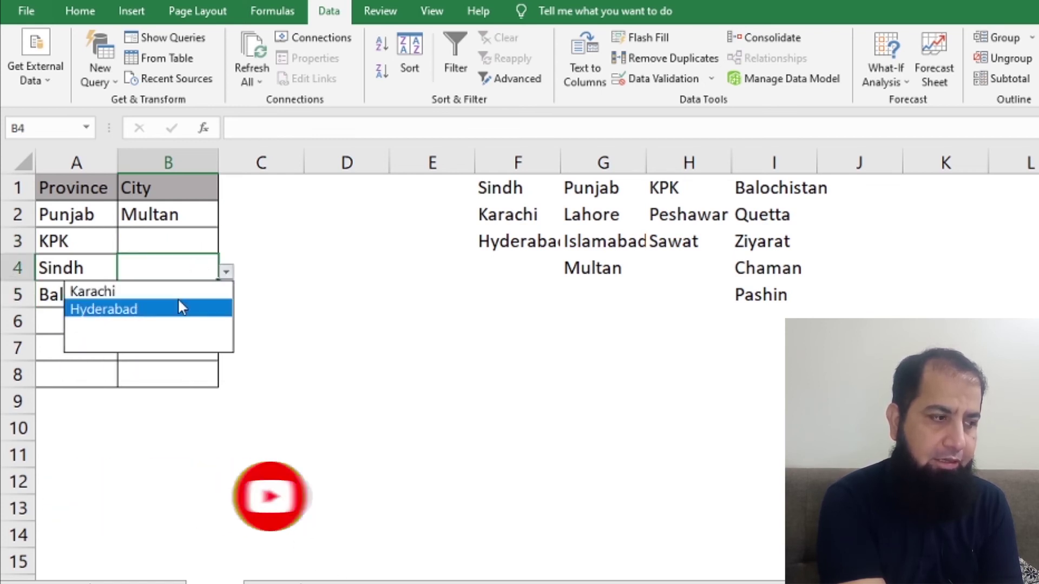
{"action": "left_click", "coordinate": [177, 298]}
{"action": "left_click", "coordinate": [192, 245]}
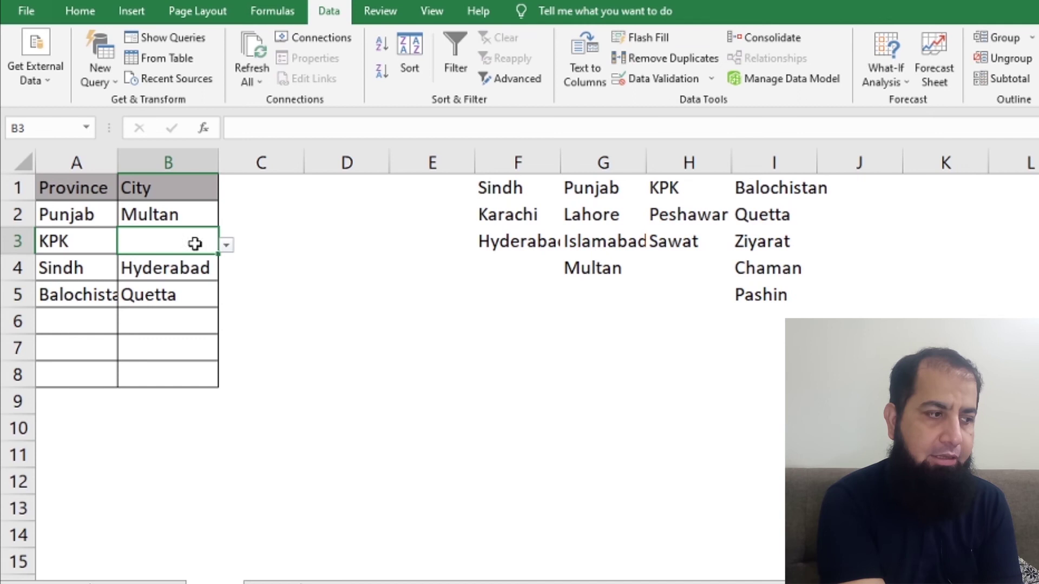
{"action": "left_click", "coordinate": [226, 245]}
{"action": "left_click", "coordinate": [198, 266]}
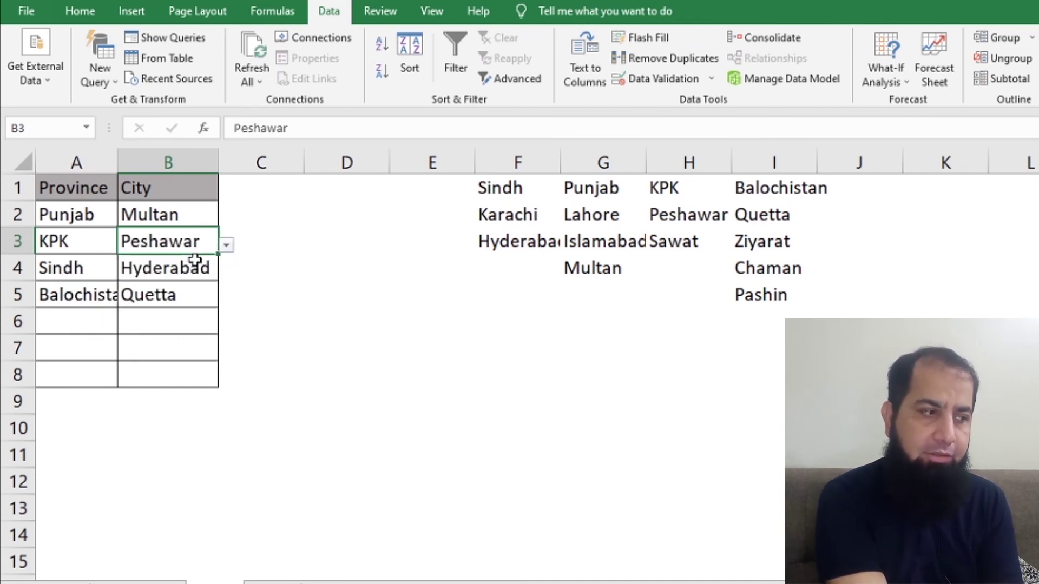
Step: Change the city in cell B3 to Sawat using its dropdown
{"action": "left_click", "coordinate": [226, 245]}
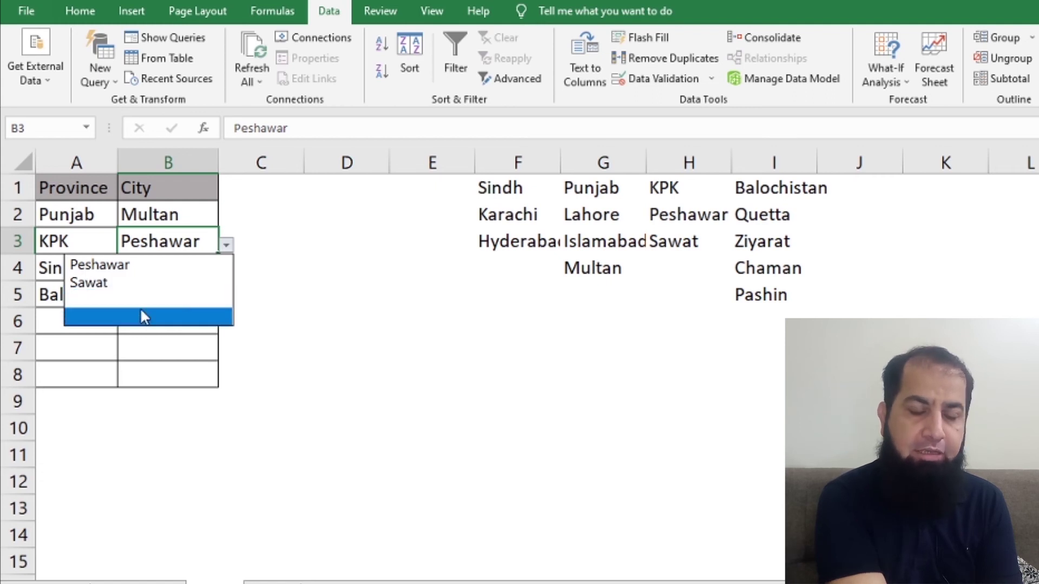
{"action": "left_click", "coordinate": [173, 283]}
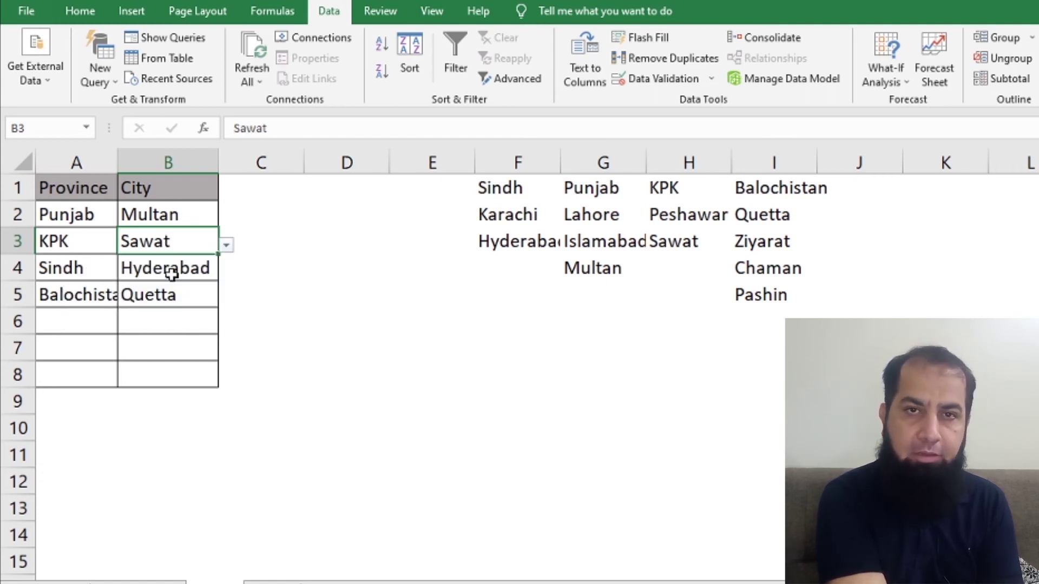
{"action": "left_click", "coordinate": [236, 242]}
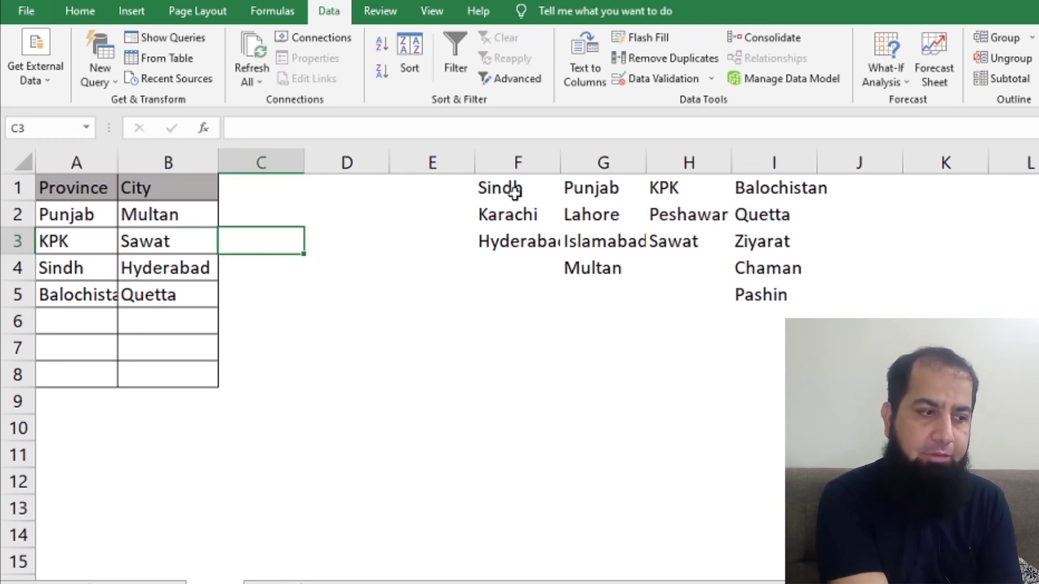
Step: Select only the blank cells within the city lists in F4:I5 using Go To Special with the Blanks option
{"action": "left_click_drag", "start_coordinate": [528, 256], "coordinate": [751, 294]}
{"action": "left_click_drag", "start_coordinate": [541, 266], "coordinate": [777, 294]}
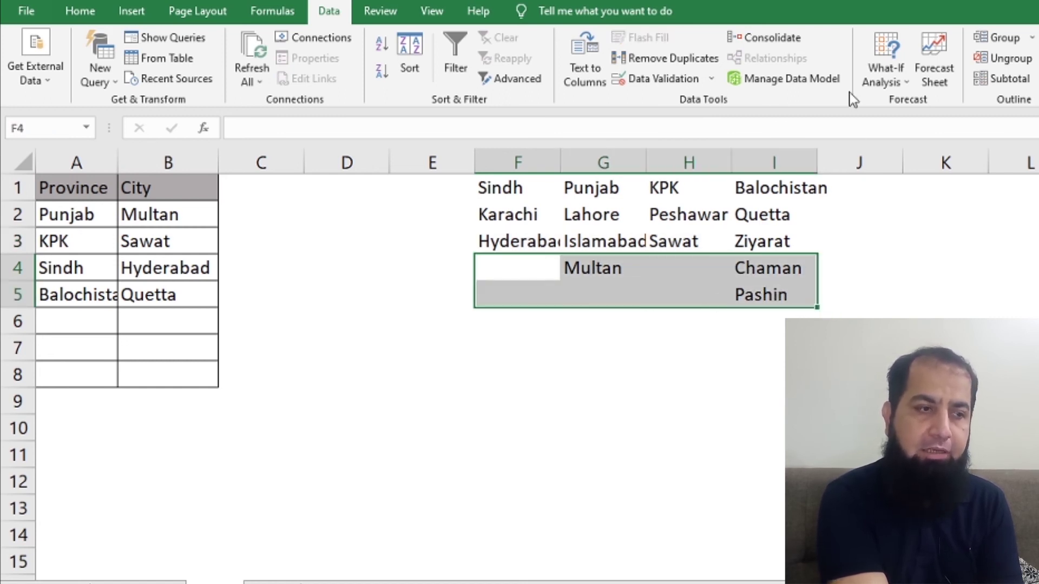
{"action": "left_click", "coordinate": [96, 11]}
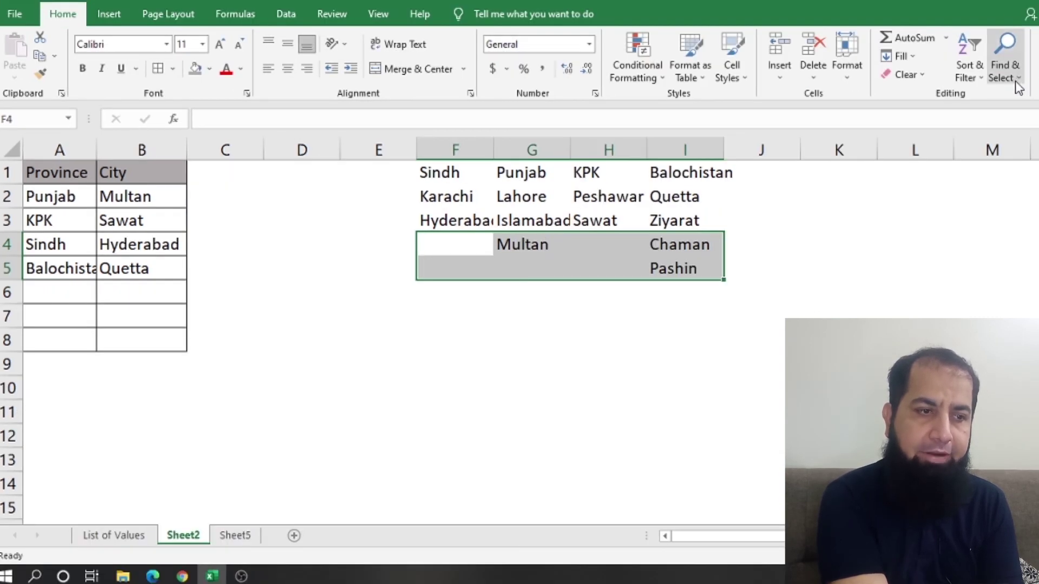
{"action": "left_click", "coordinate": [1015, 82]}
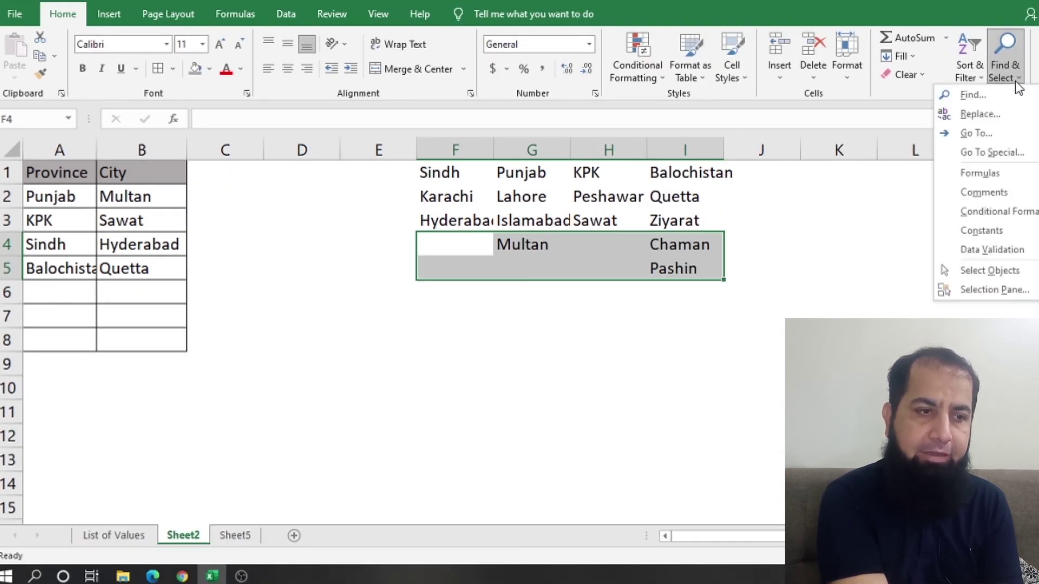
{"action": "left_click", "coordinate": [1011, 153]}
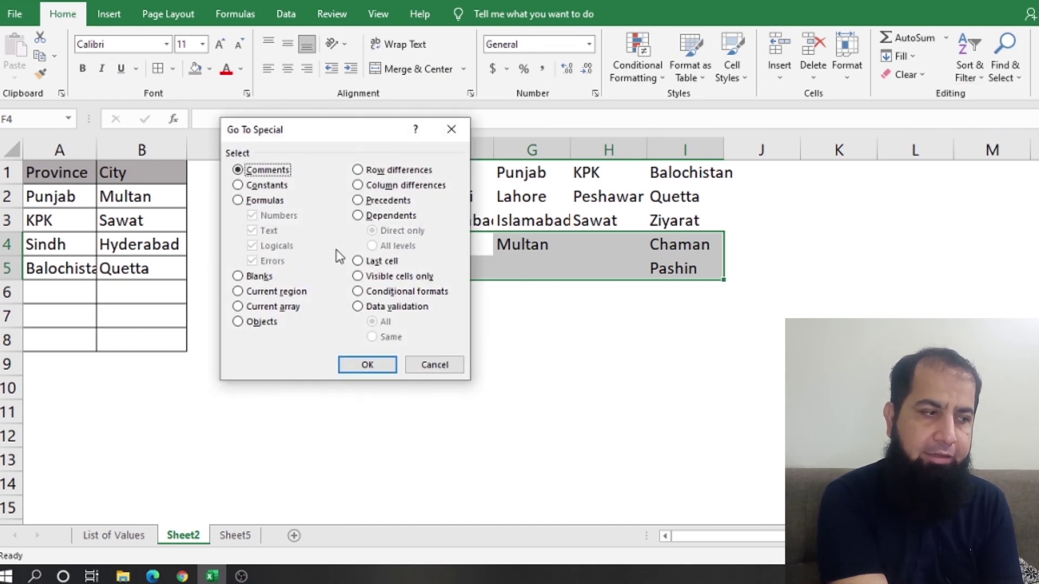
{"action": "left_click", "coordinate": [258, 276]}
{"action": "left_click", "coordinate": [392, 364]}
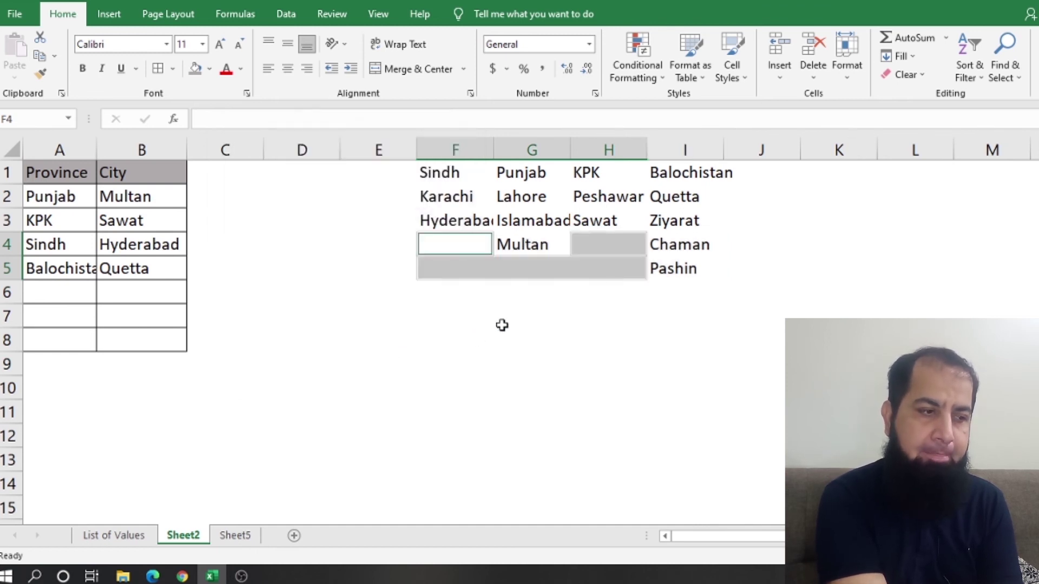
Step: Delete the selected blank cells from the city lists, shifting cells up
{"action": "right_click", "coordinate": [611, 255]}
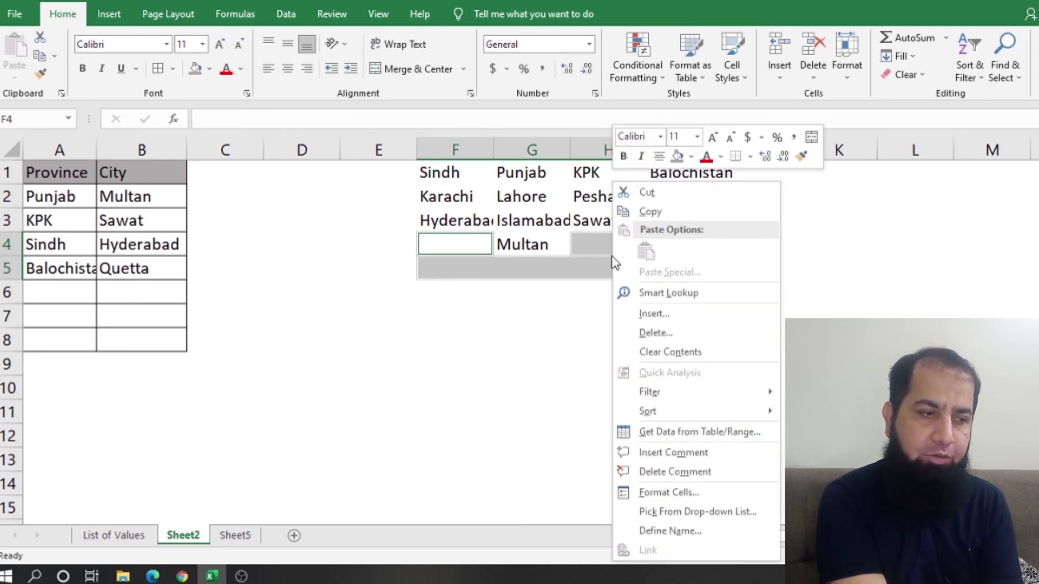
{"action": "left_click", "coordinate": [656, 332]}
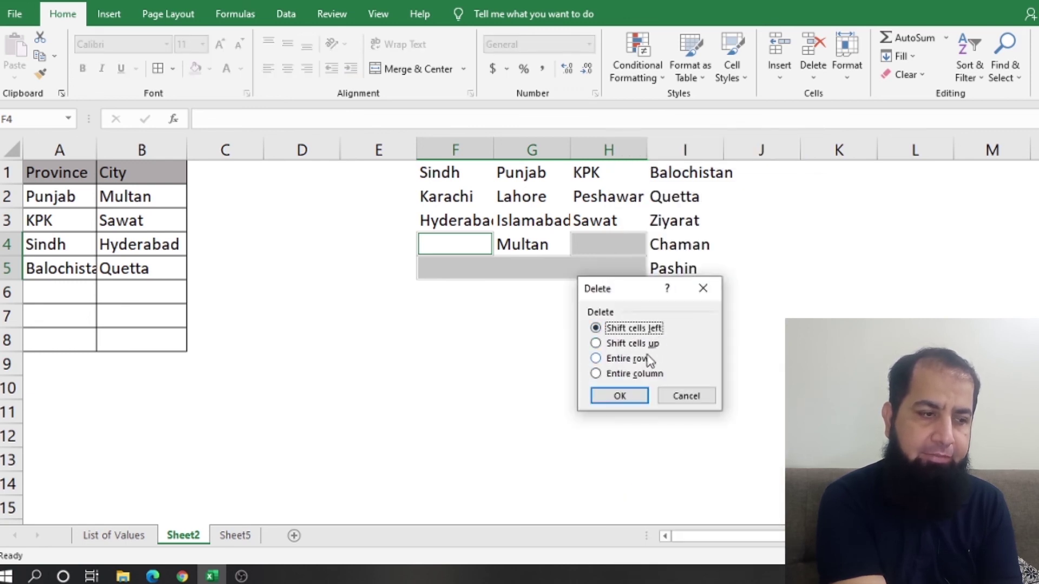
{"action": "left_click", "coordinate": [646, 344]}
{"action": "left_click", "coordinate": [629, 396]}
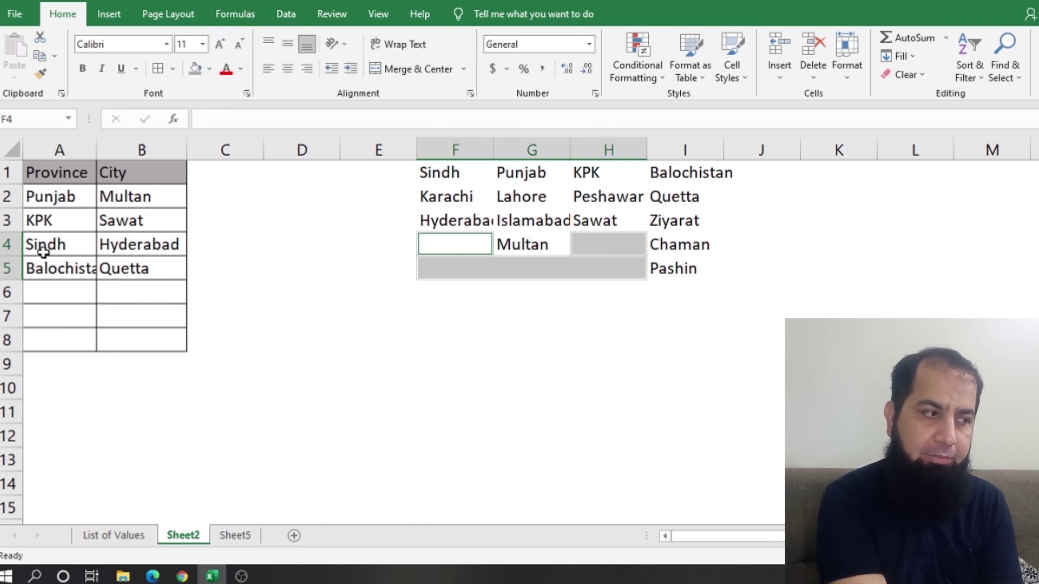
Step: Check the city dropdown lists in cells B3, B2 and B5 for blank entries
{"action": "left_click", "coordinate": [126, 222]}
{"action": "left_click", "coordinate": [194, 224]}
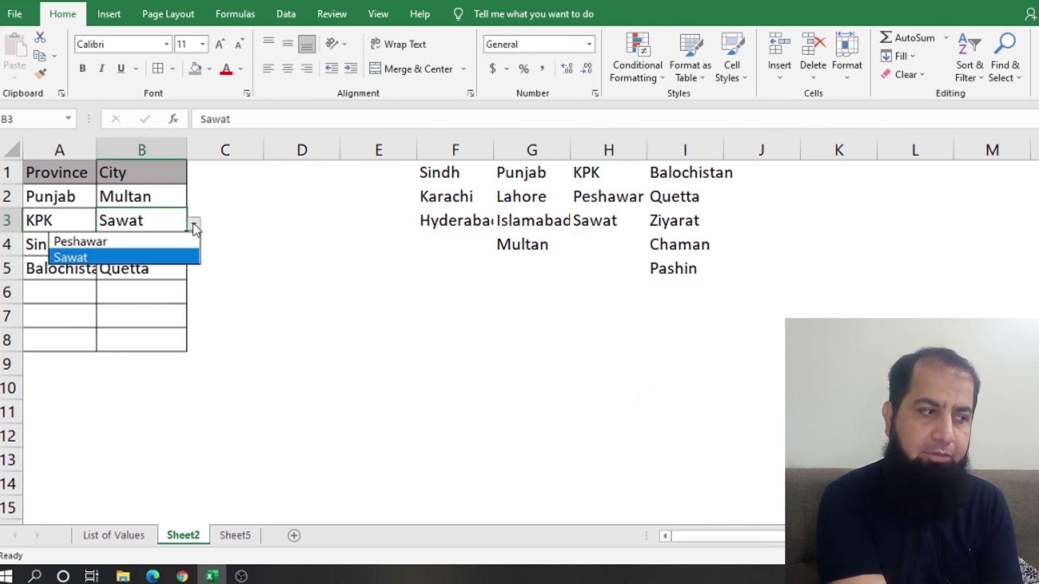
{"action": "left_click", "coordinate": [181, 203]}
{"action": "double_click", "coordinate": [185, 197]}
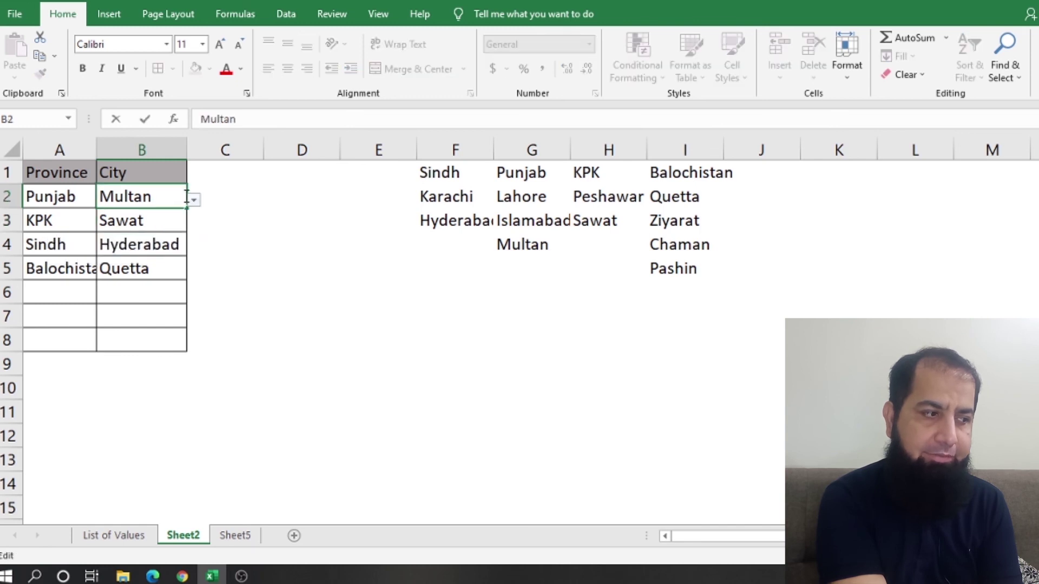
{"action": "left_click", "coordinate": [198, 209]}
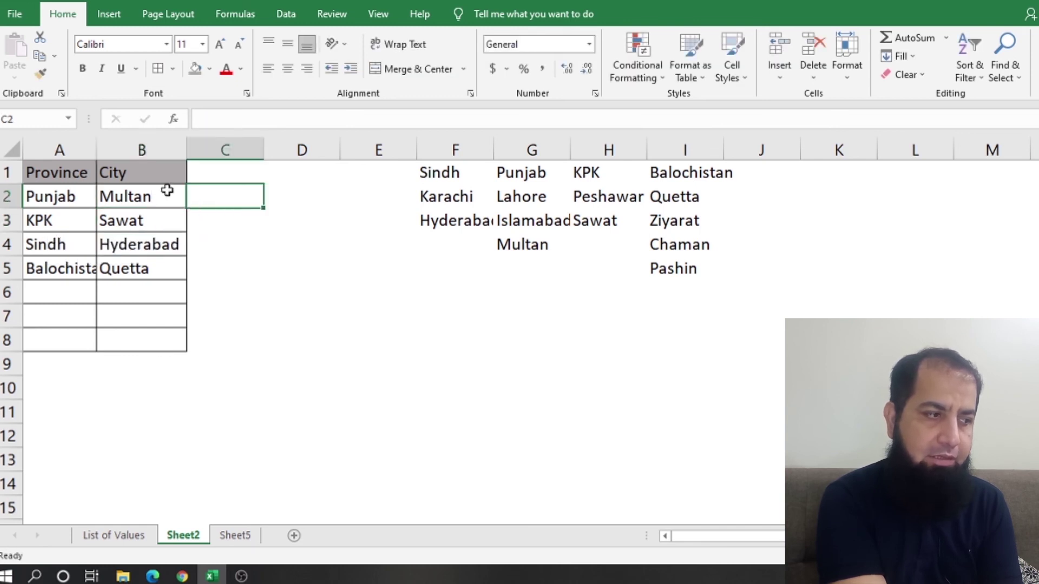
{"action": "left_click", "coordinate": [167, 192]}
{"action": "left_click", "coordinate": [194, 202]}
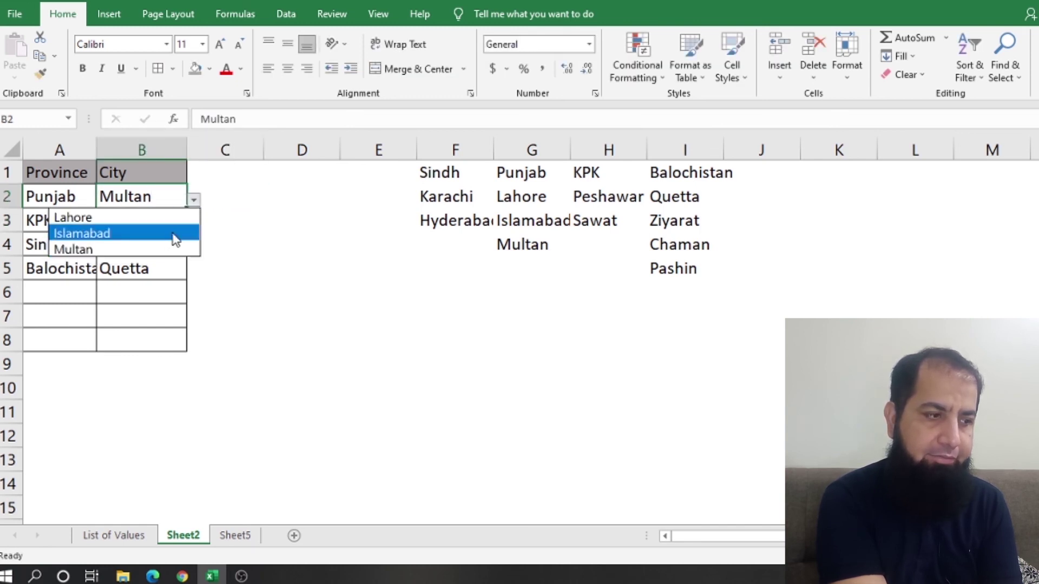
{"action": "left_click", "coordinate": [148, 273]}
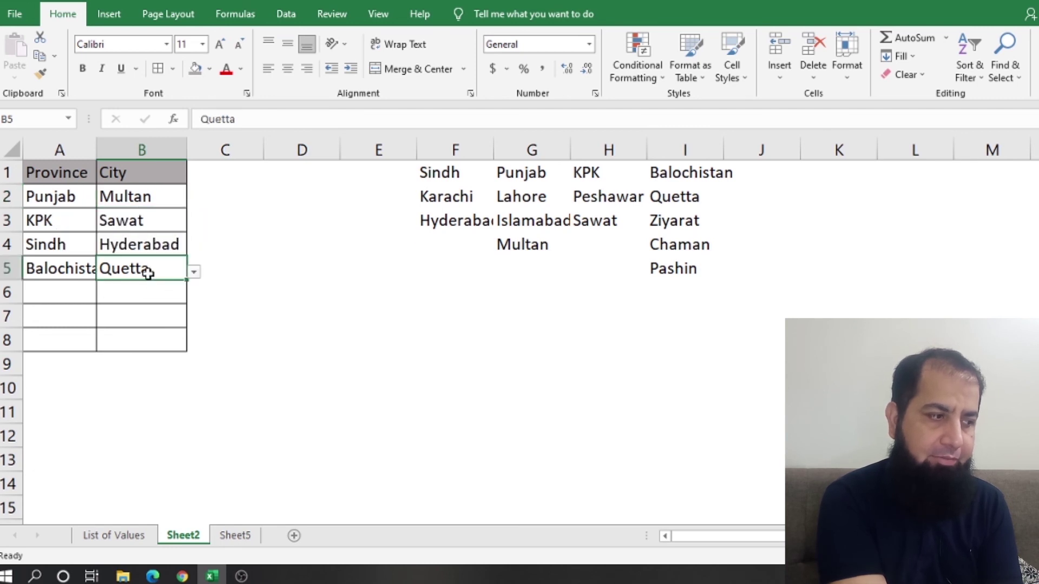
{"action": "left_click", "coordinate": [194, 272]}
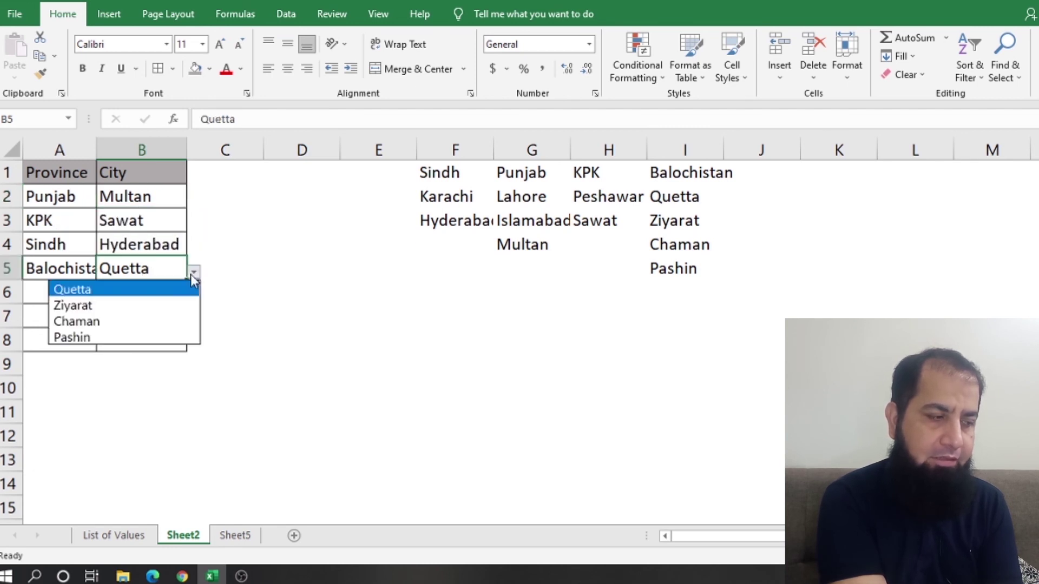
{"action": "left_click", "coordinate": [162, 248]}
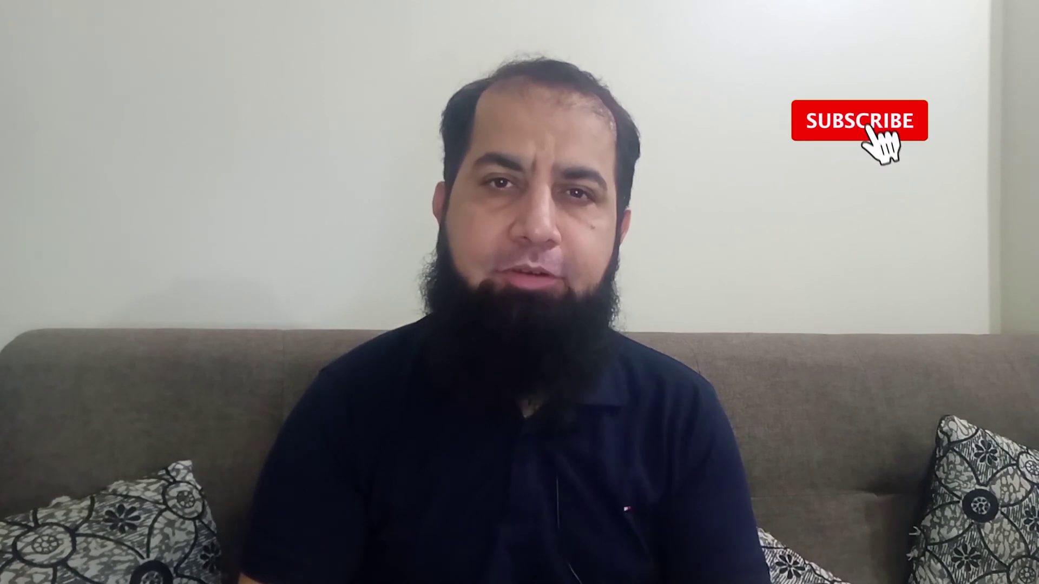